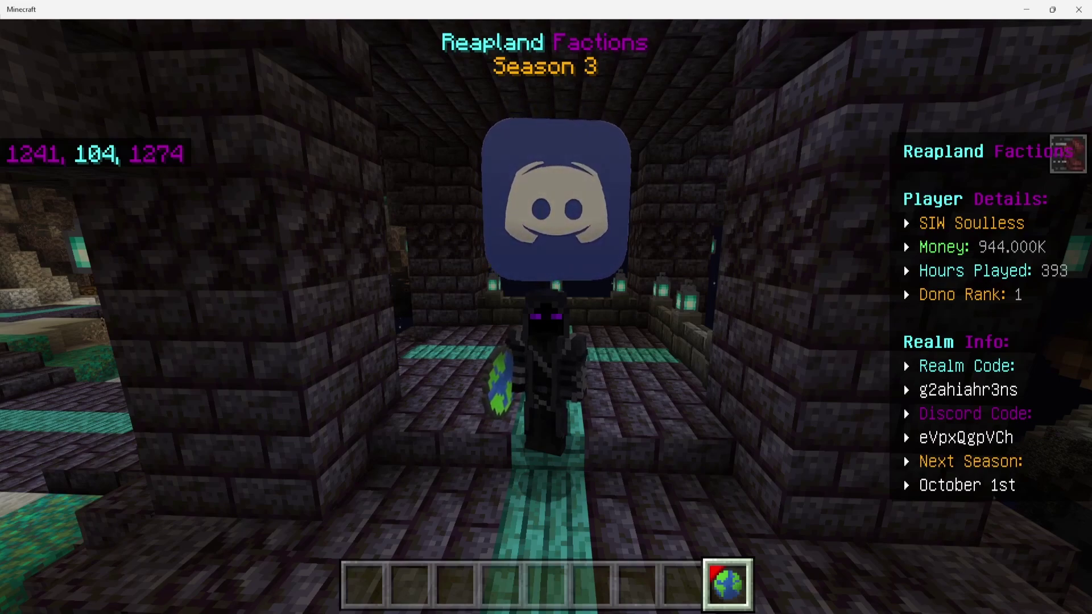
Use the globe item to open the Reapland Factions Main Menu
right_click(254, 201)
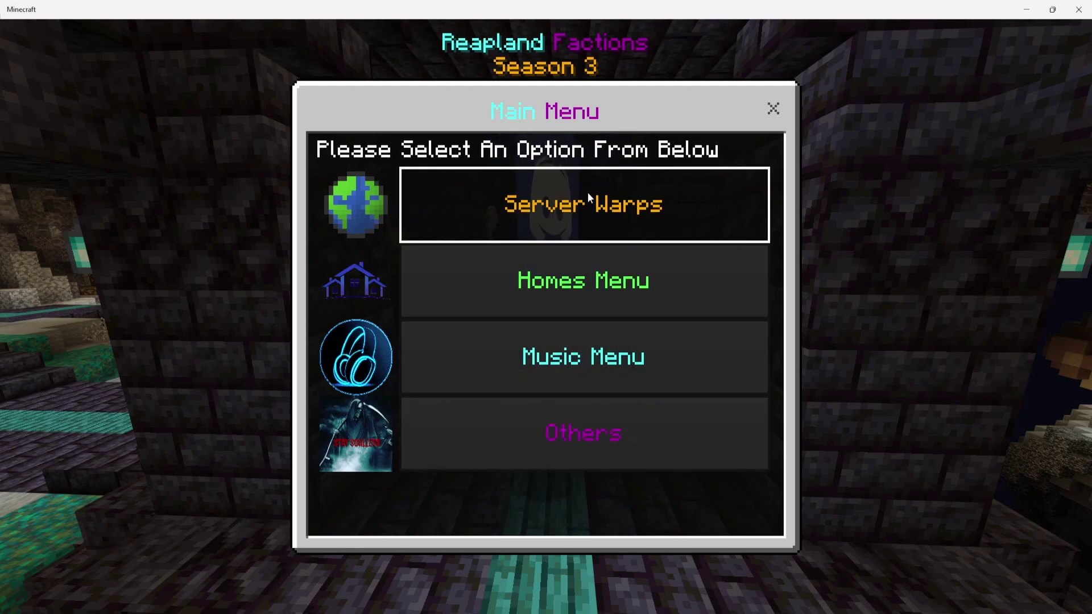
Warp to Spawn, then warp to the Shop area and switch to first-person view
left_click(616, 205)
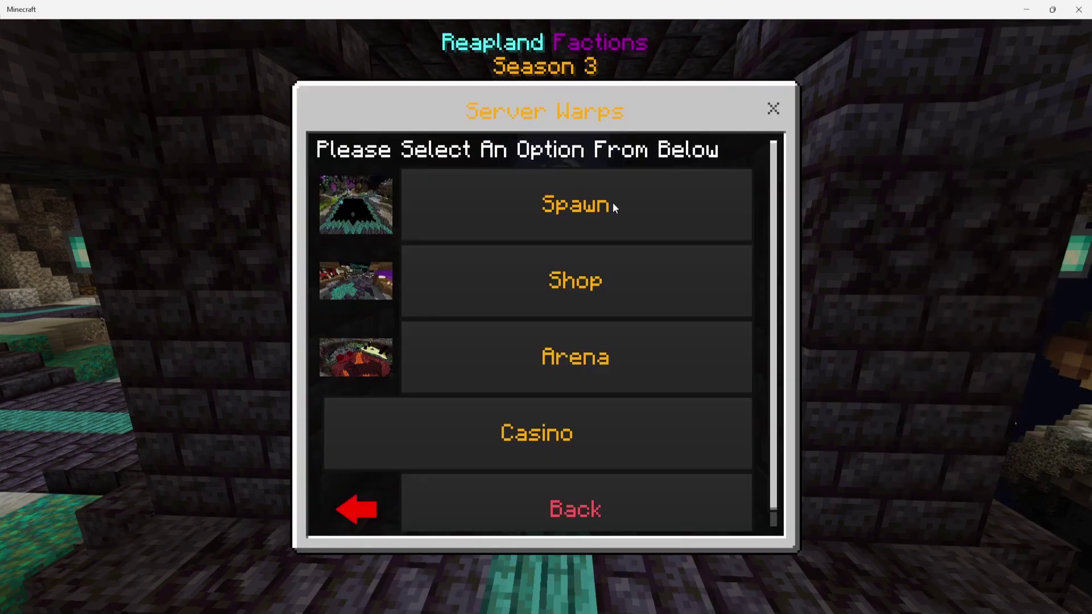
left_click(612, 204)
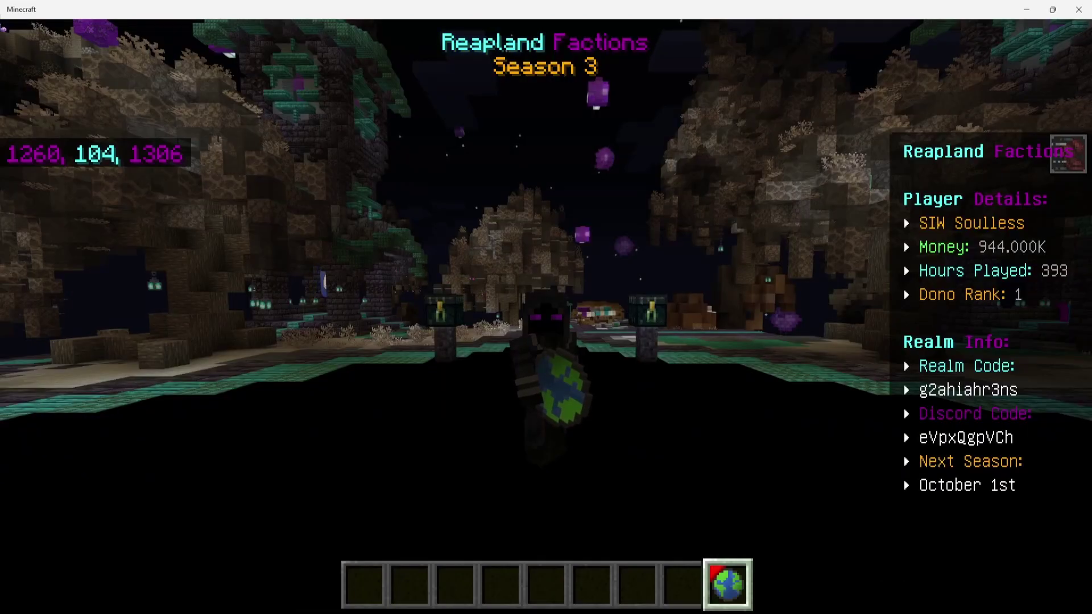
right_click(574, 203)
left_click(573, 202)
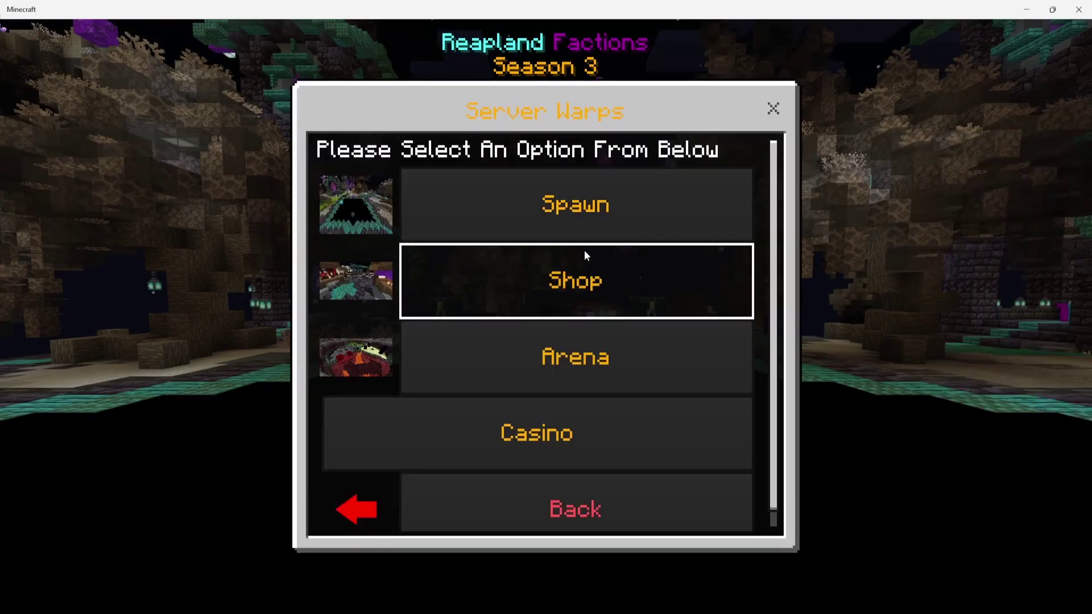
left_click(584, 250)
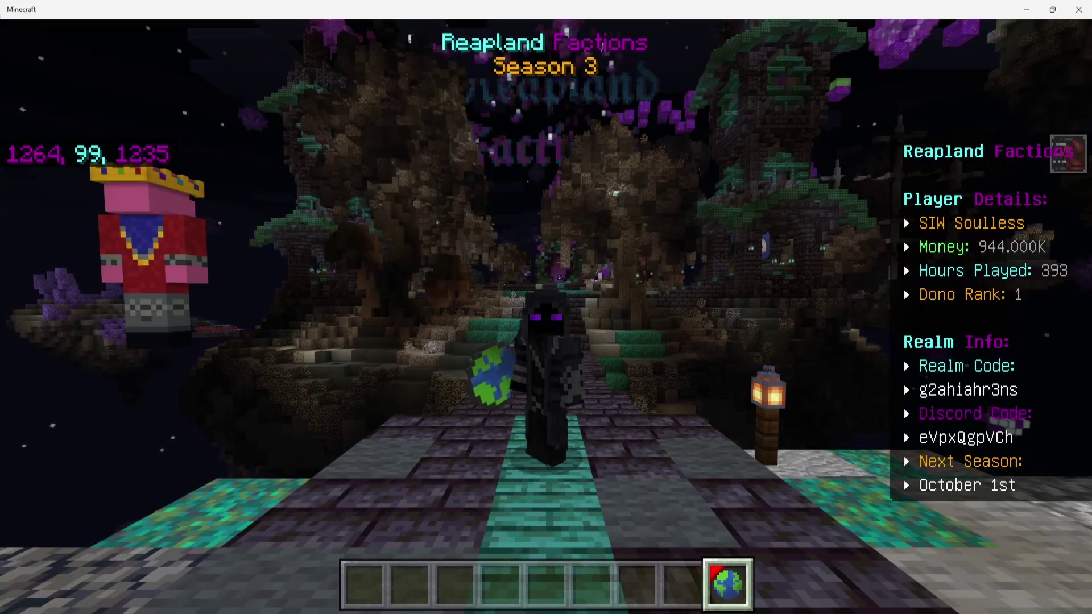
key("F5")
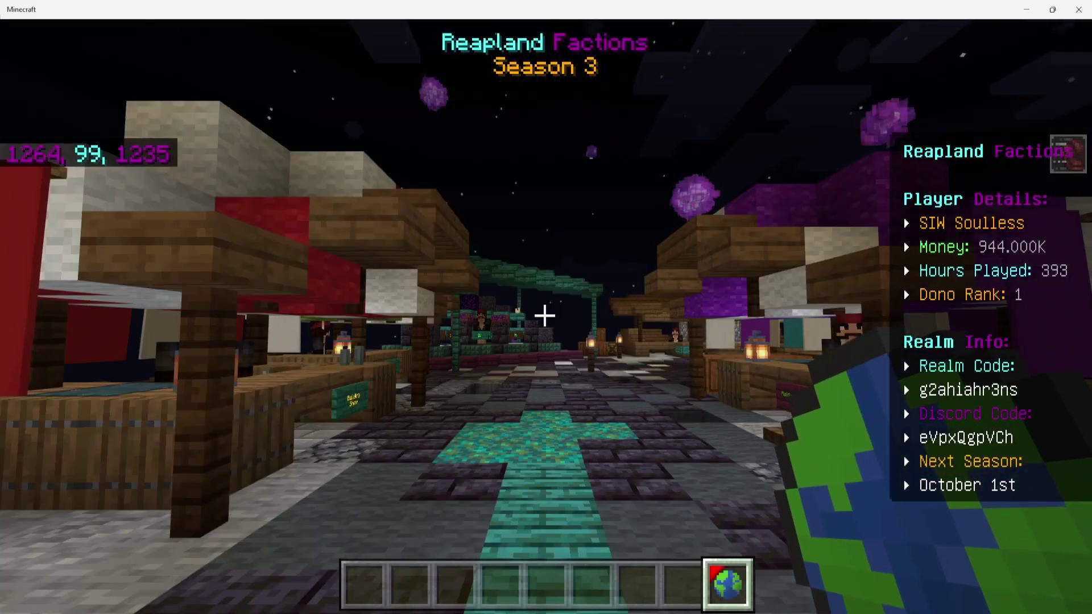
Walk to the Building Shop NPC and open its Building Menu
key("w")
key("5")
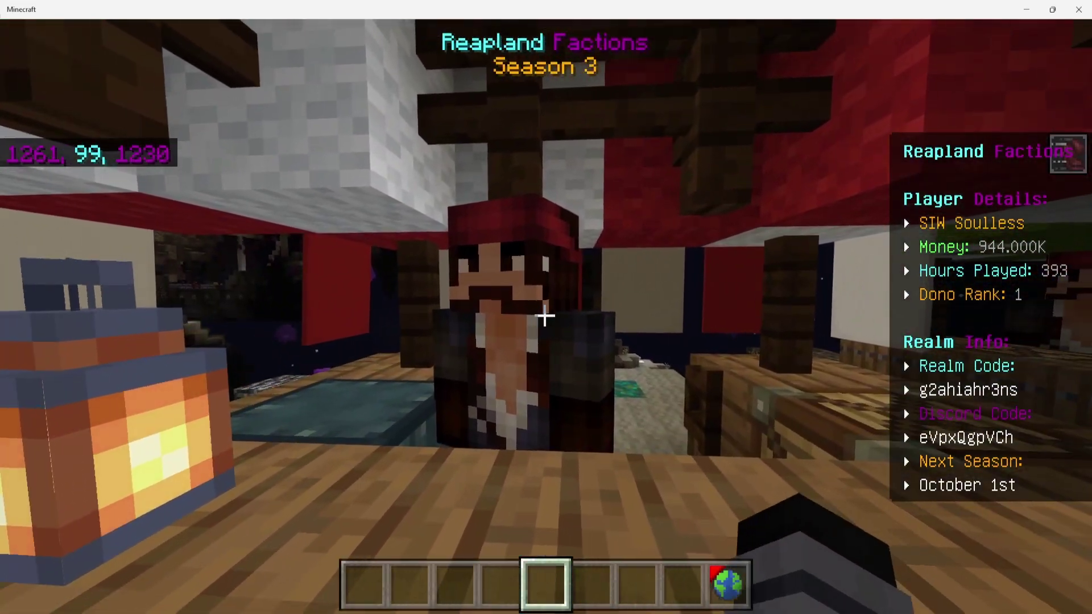
right_click(545, 317)
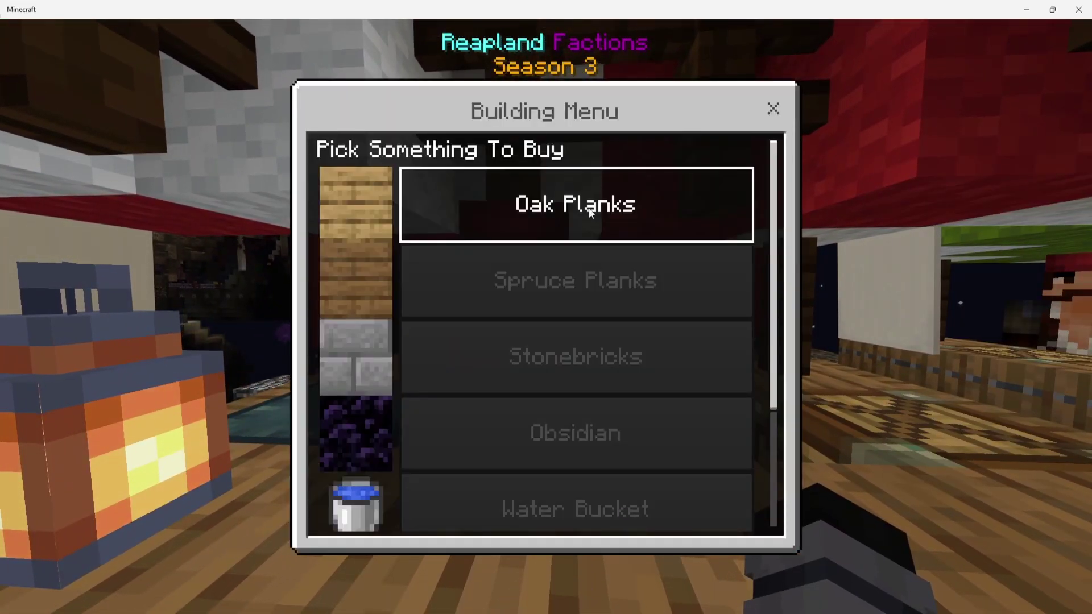
scroll(624, 495, "down", 3)
scroll(624, 483, "up", 3)
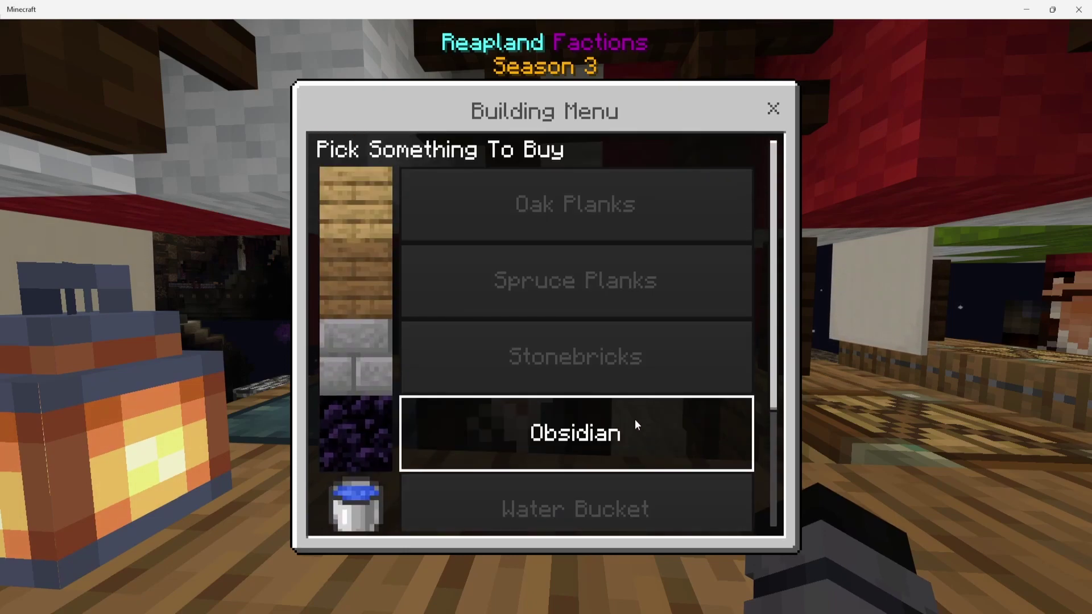
Buy 15 Spruce Planks for $3000 and hold them from the hotbar
left_click(656, 297)
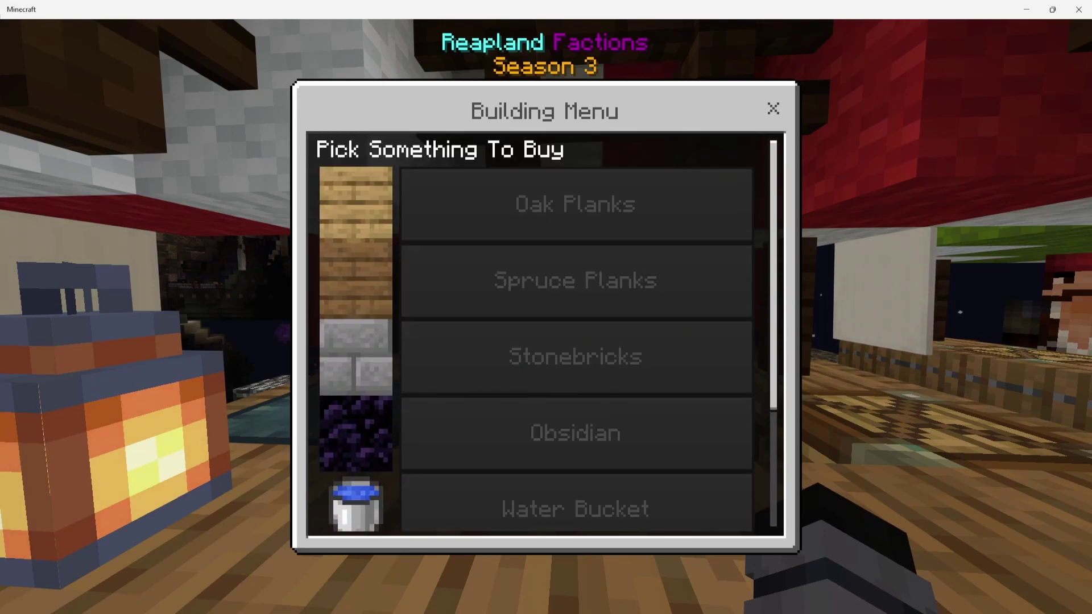
left_click_drag(335, 201, 424, 208)
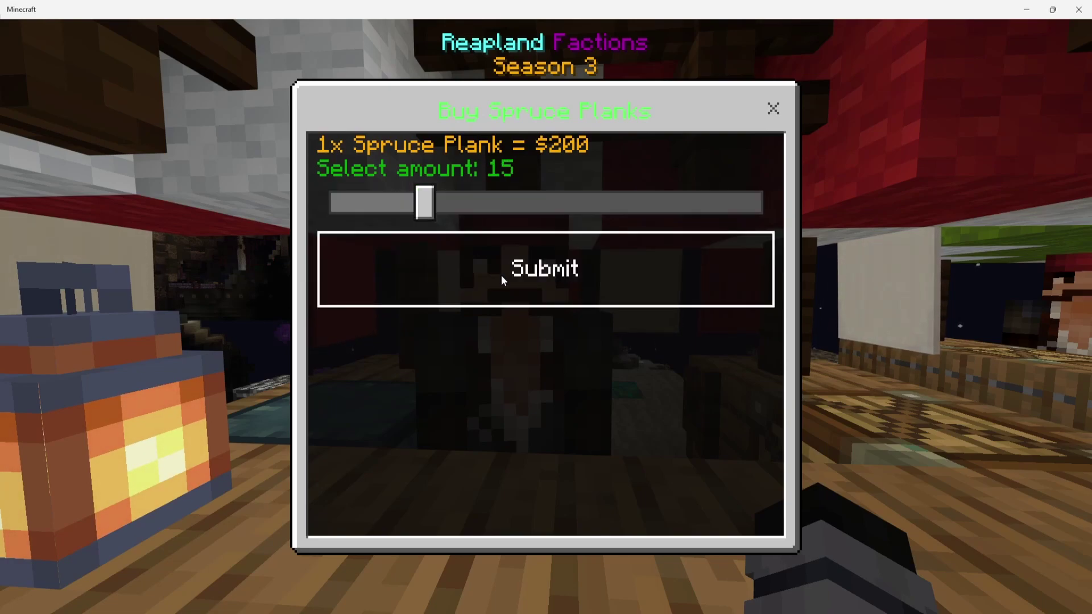
left_click(501, 275)
key("1")
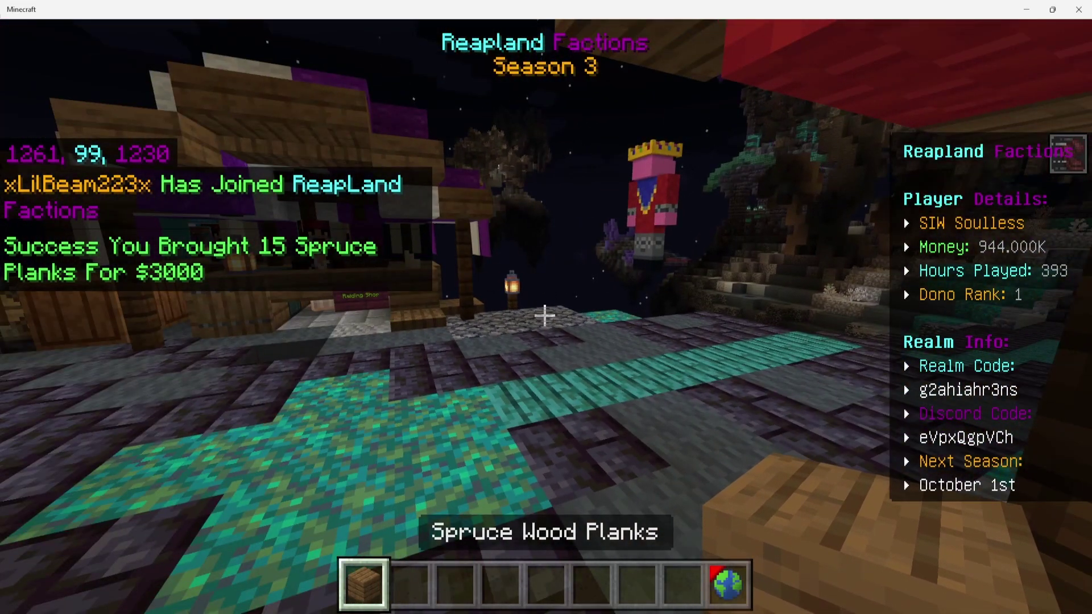
Walk to the Sell Pad and search the creative inventory for melon
key("4")
key("w")
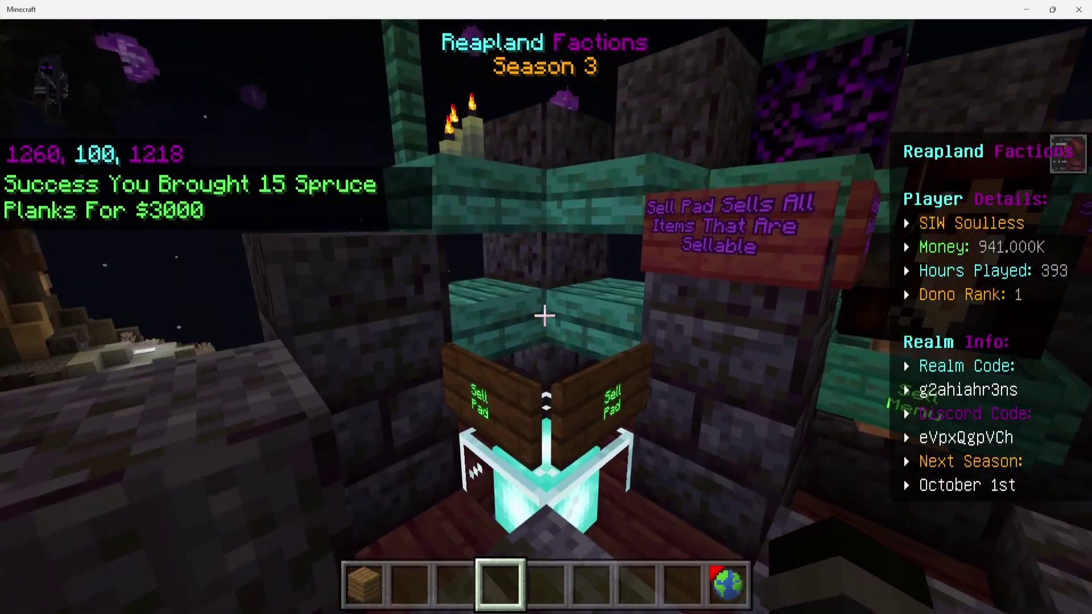
key("e")
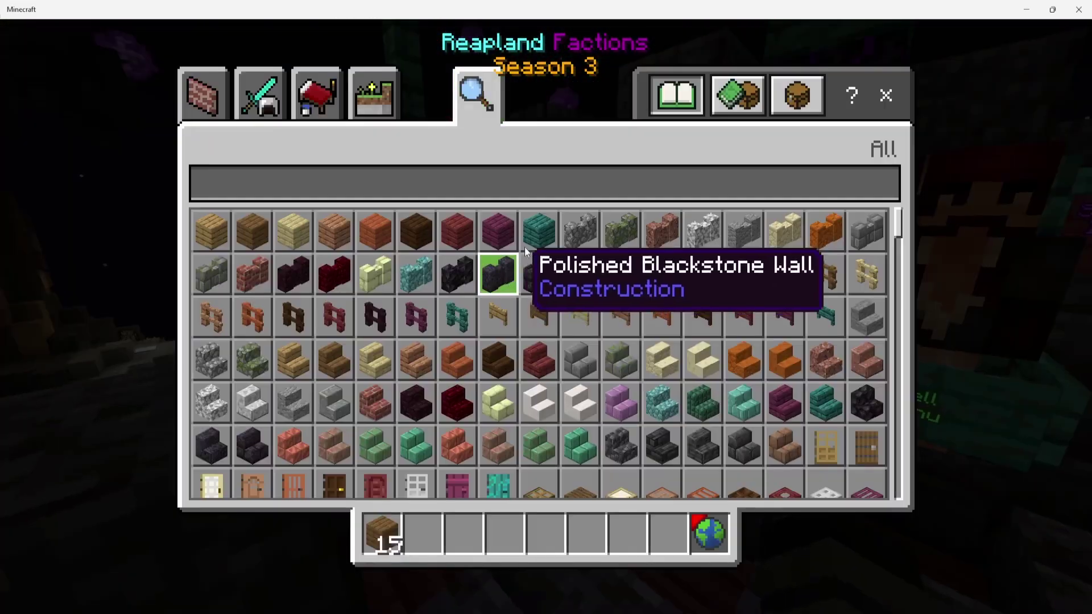
left_click(552, 178)
type("melk")
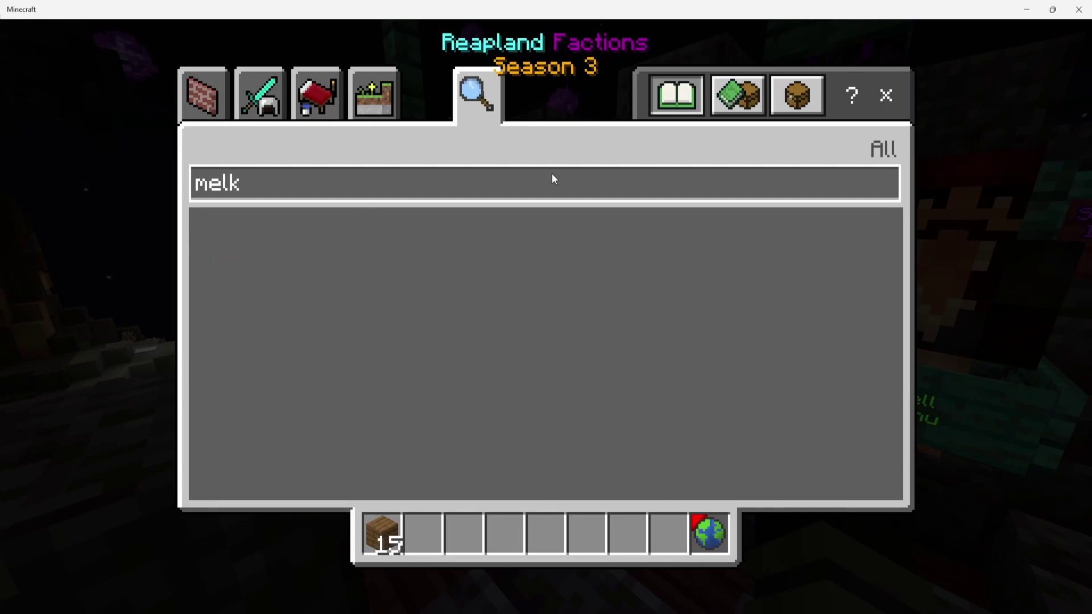
Put a stack of melon slices into the hotbar and step off the Sell Pad
key("BackSpace")
left_click(313, 233)
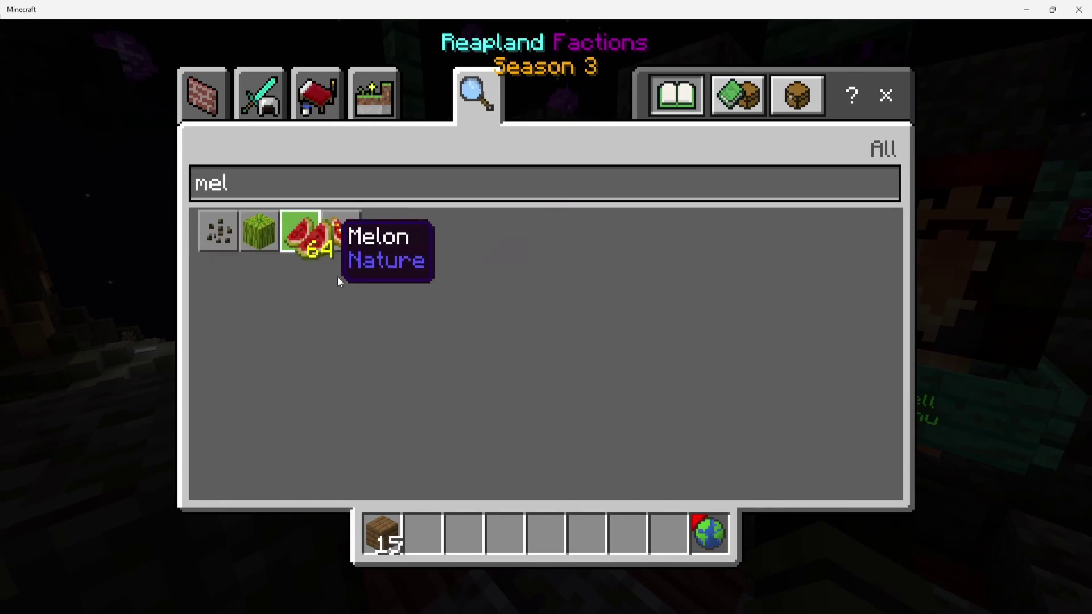
left_click(419, 523)
key("e")
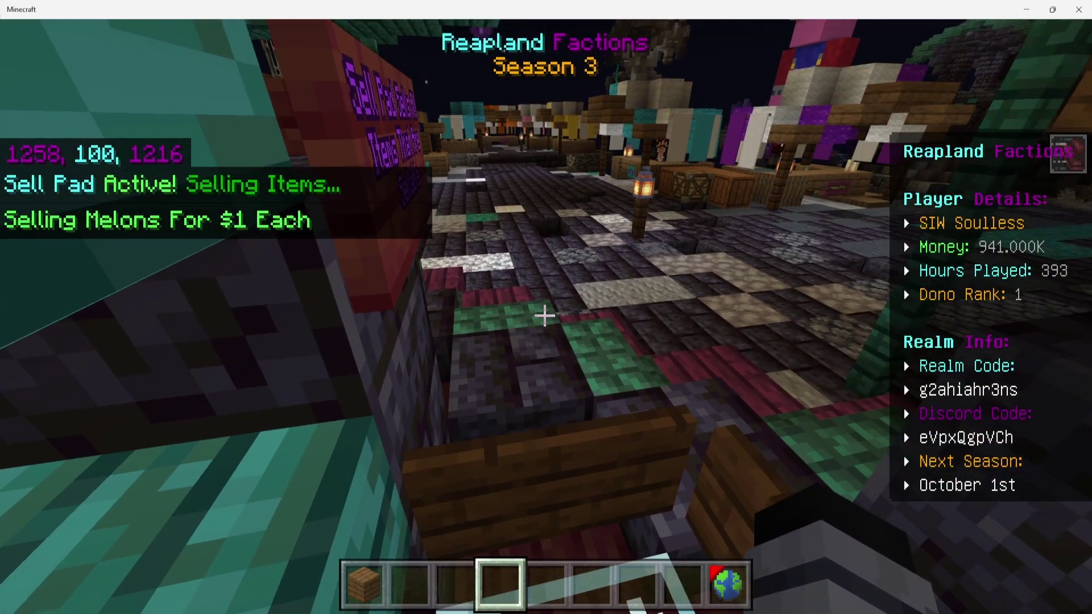
scroll(545, 307, "down", 1)
key("w")
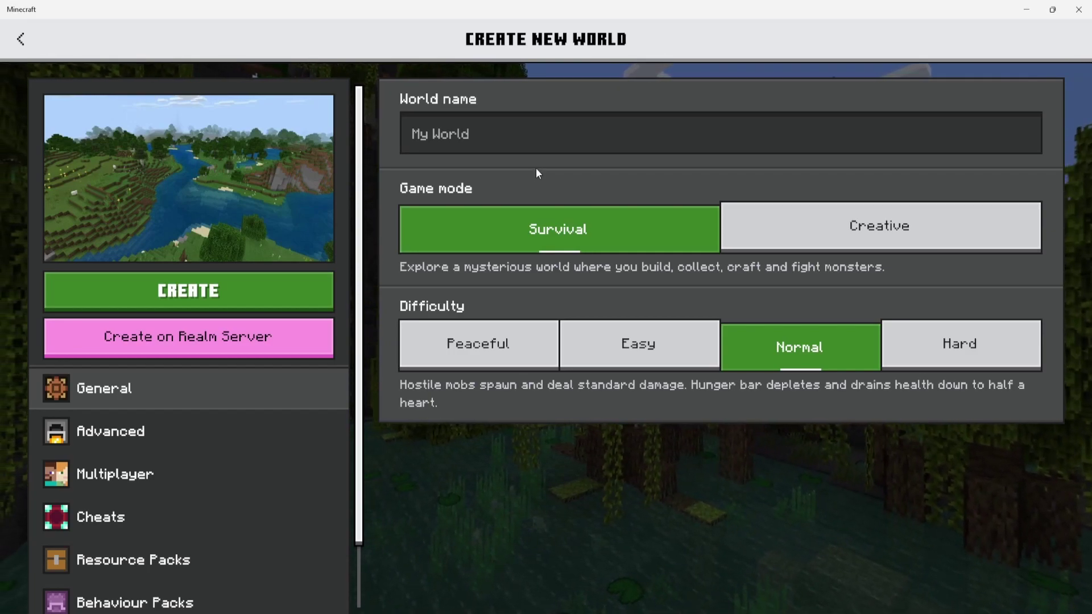
Enter 'my realm' as the world name and choose Creative game mode
left_click(516, 133)
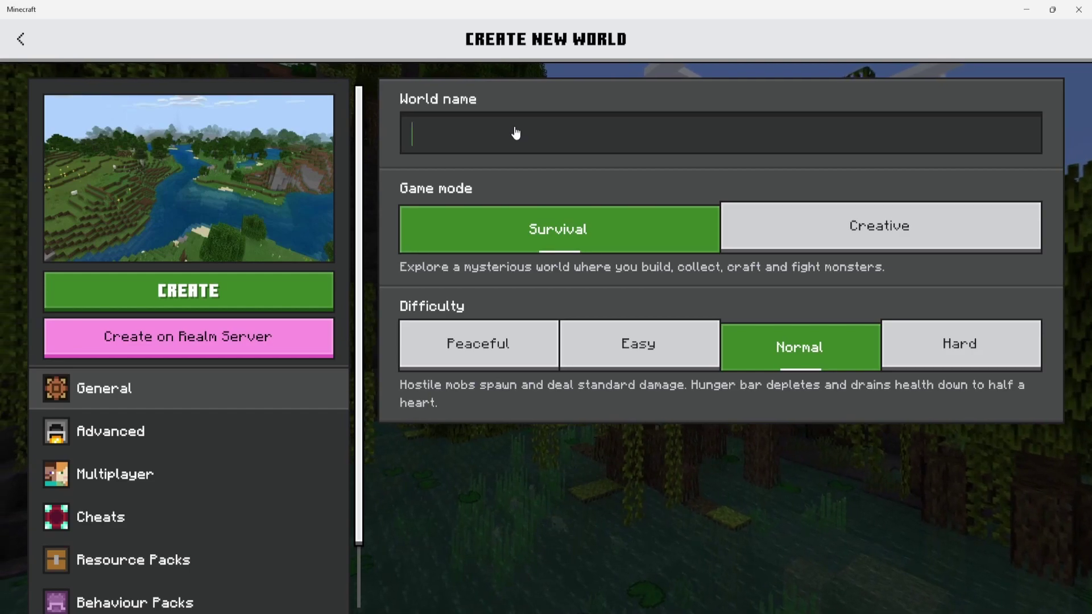
type("my")
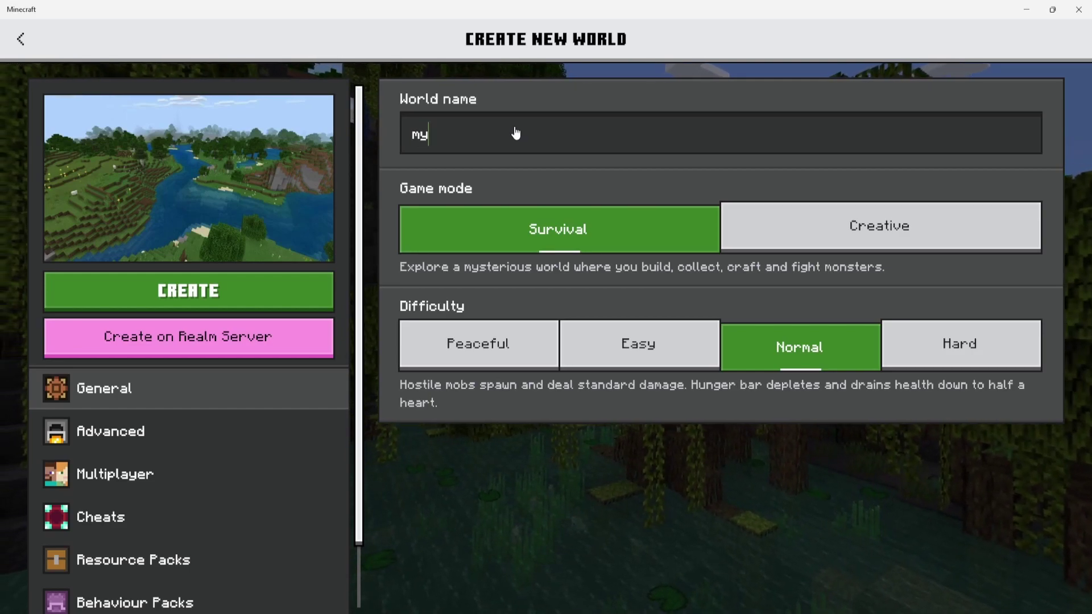
type(" realm")
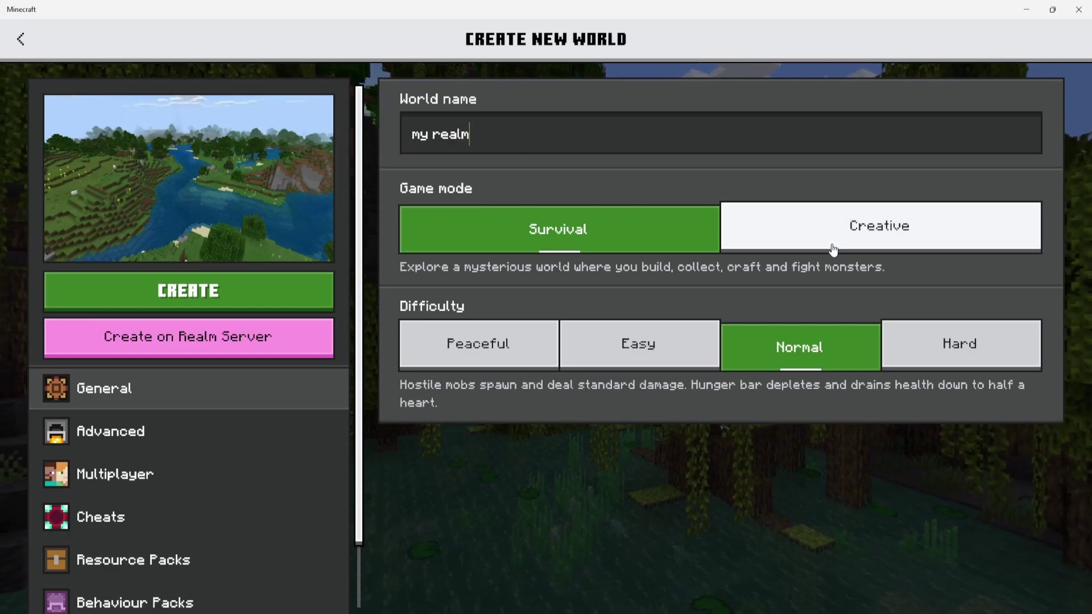
left_click(850, 239)
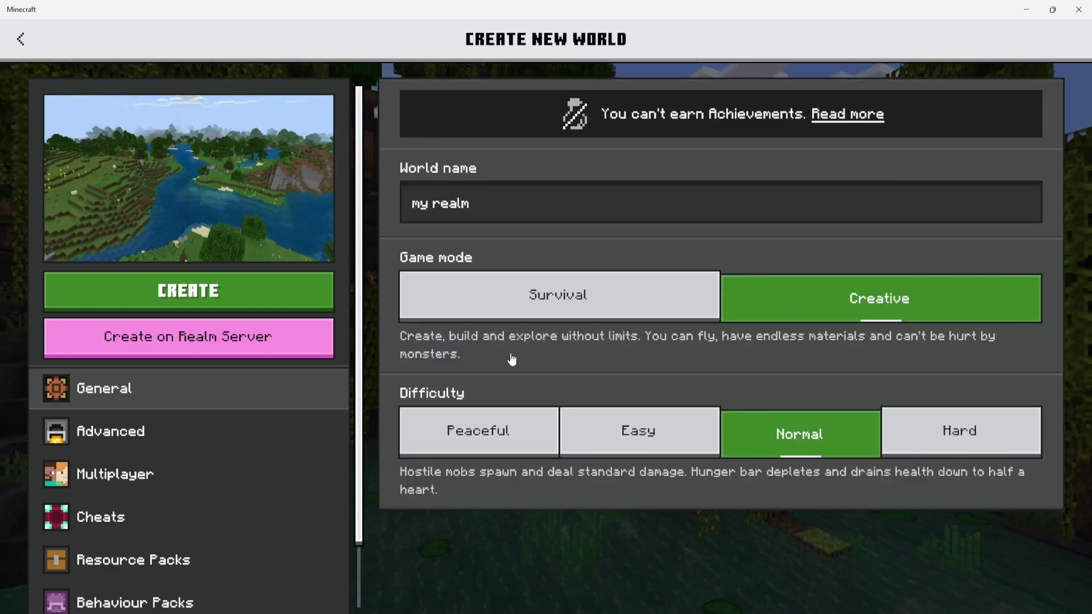
In Advanced settings, switch off Fire spreads and TNT explodes, and switch on Show coordinates
left_click(170, 443)
scroll(793, 264, "down", 1)
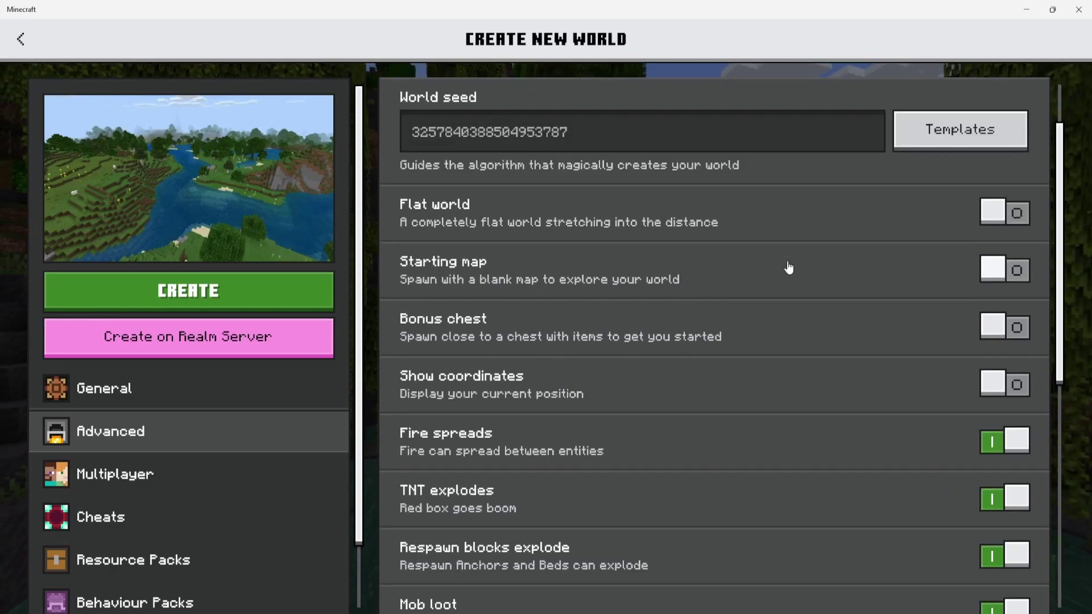
scroll(788, 267, "down", 6)
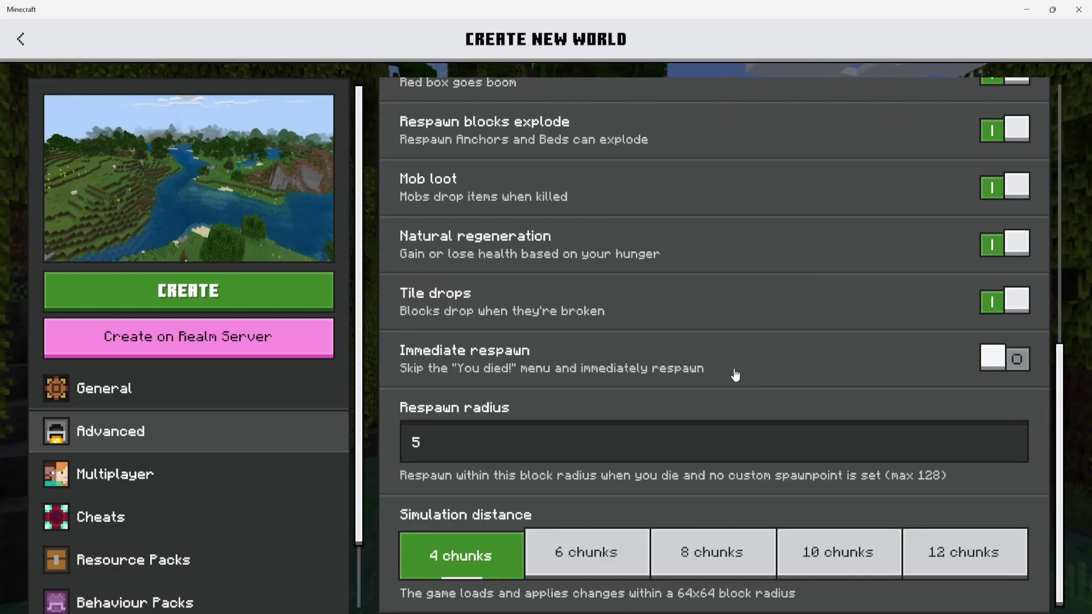
scroll(773, 441, "up", 2)
scroll(780, 438, "down", 1)
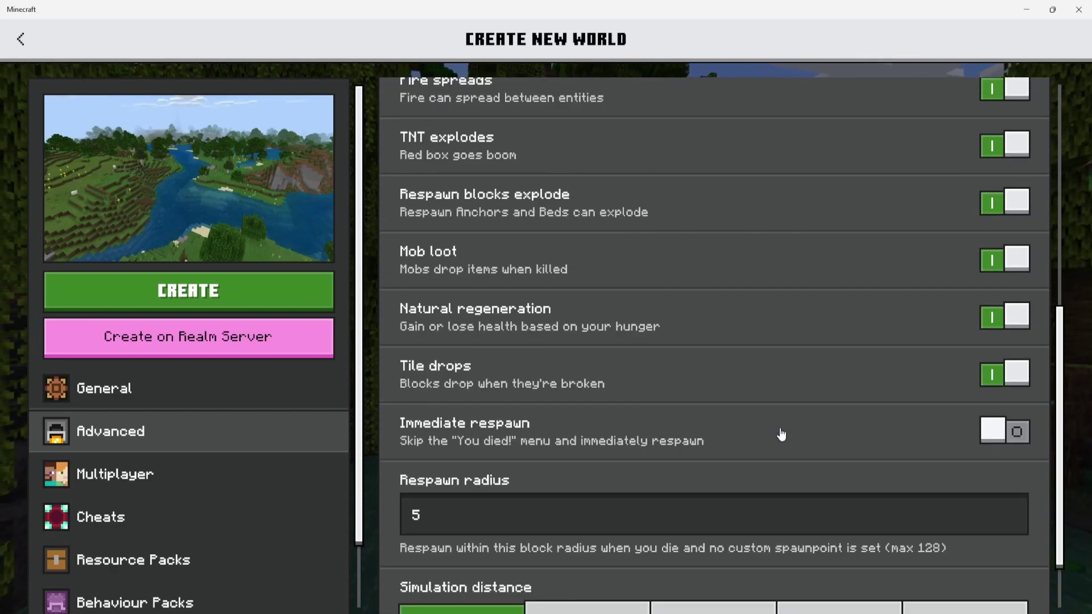
scroll(781, 436, "up", 1)
scroll(779, 435, "up", 1)
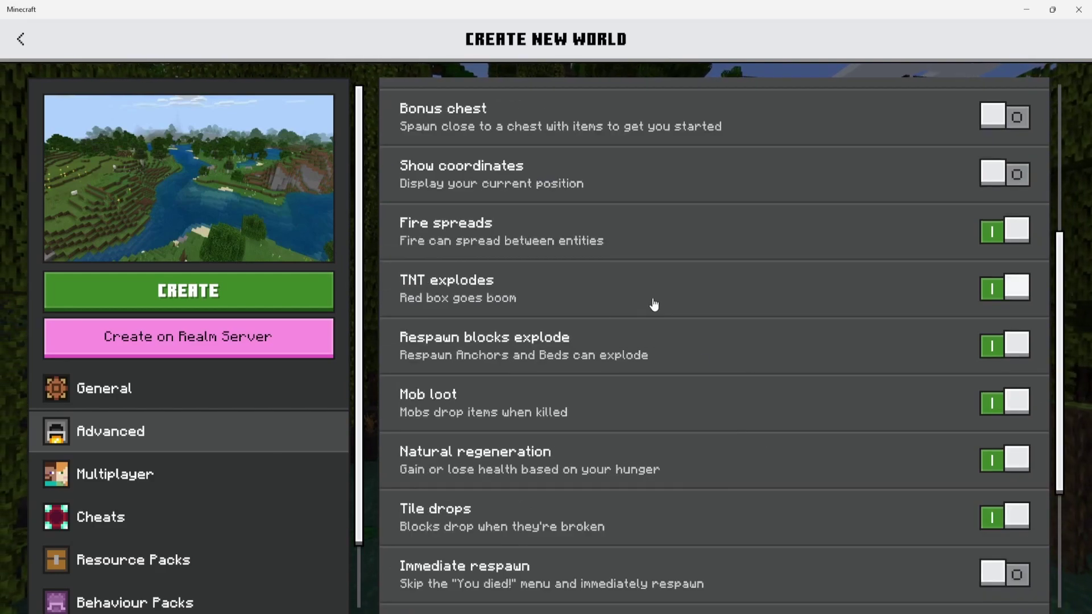
left_click(664, 241)
left_click(849, 293)
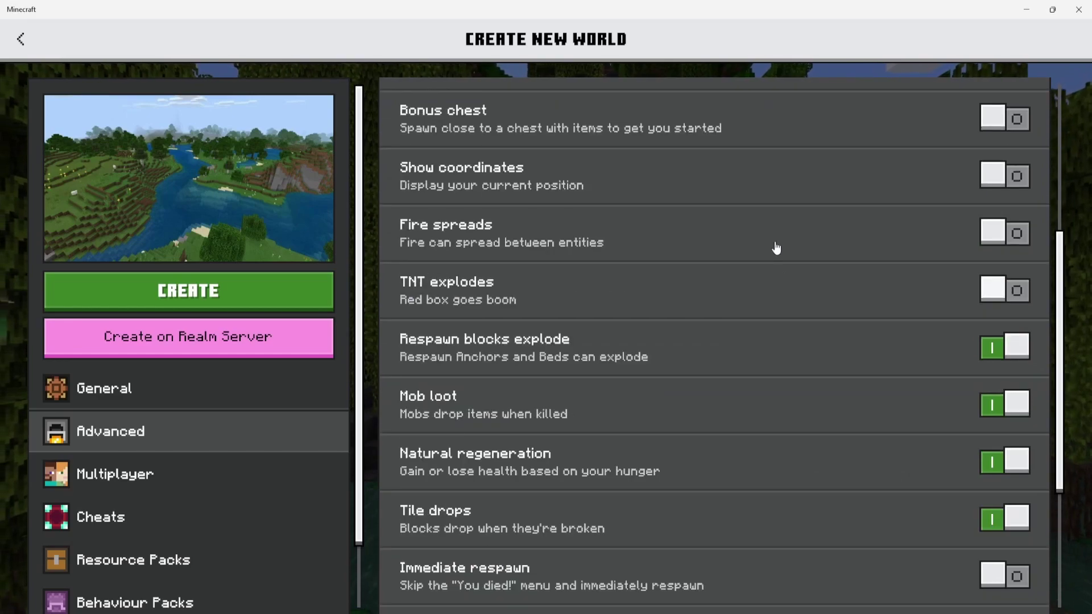
left_click(700, 179)
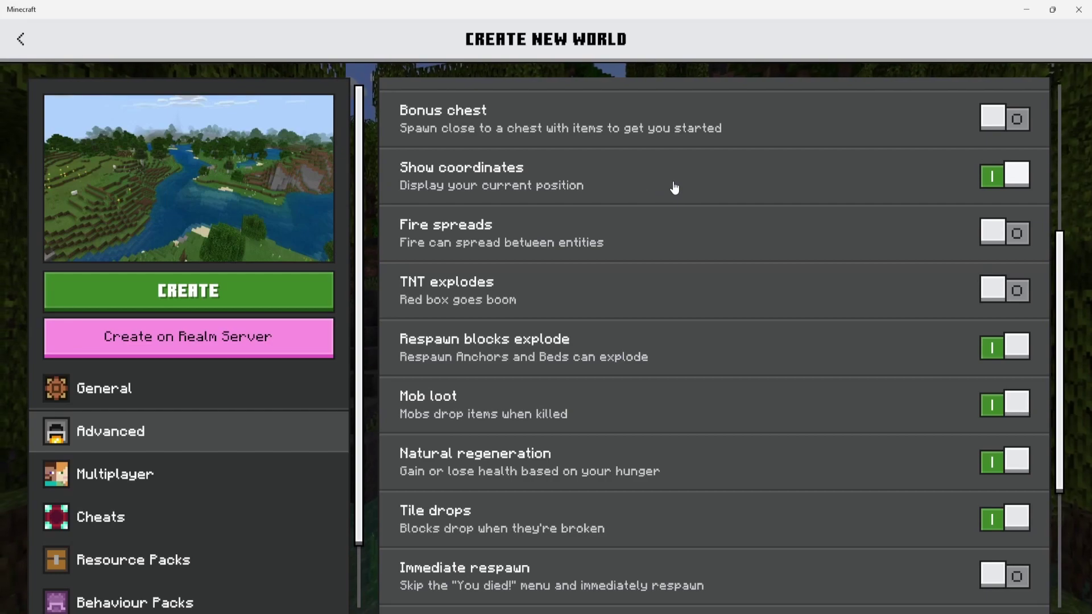
scroll(673, 187, "down", 4)
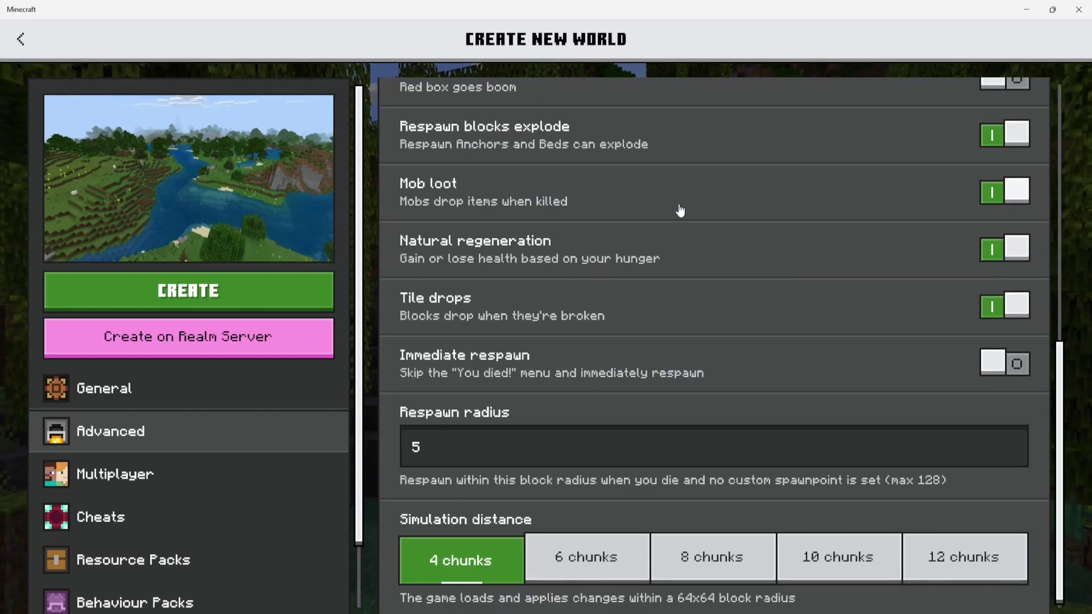
scroll(244, 448, "down", 2)
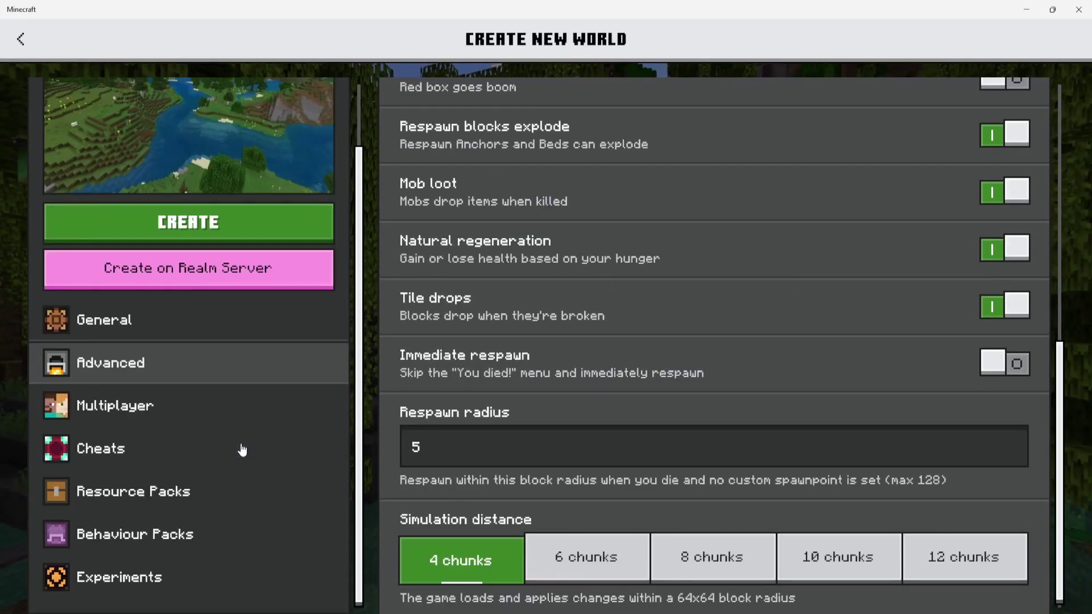
Enable cheats with Always day, turn on Education edition, and turn off Weather cycle
left_click(238, 451)
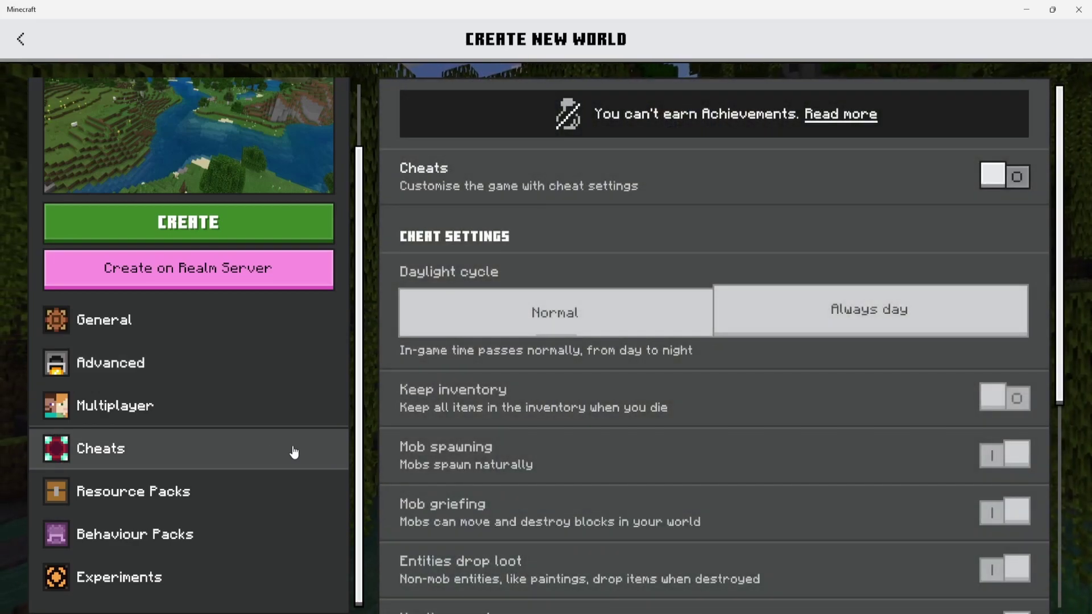
left_click(995, 181)
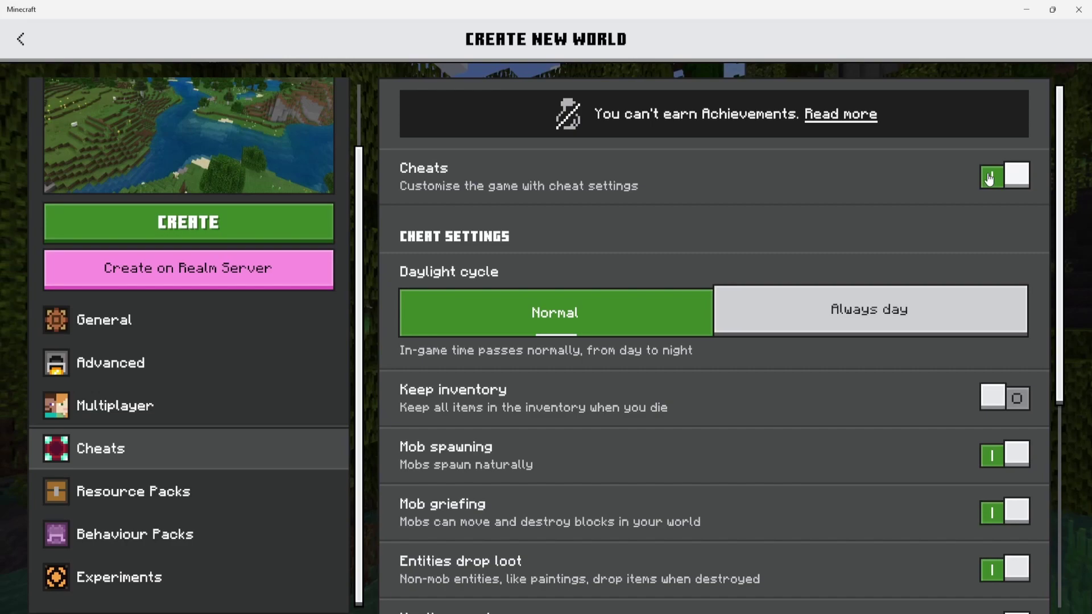
scroll(756, 263, "down", 2)
left_click(807, 244)
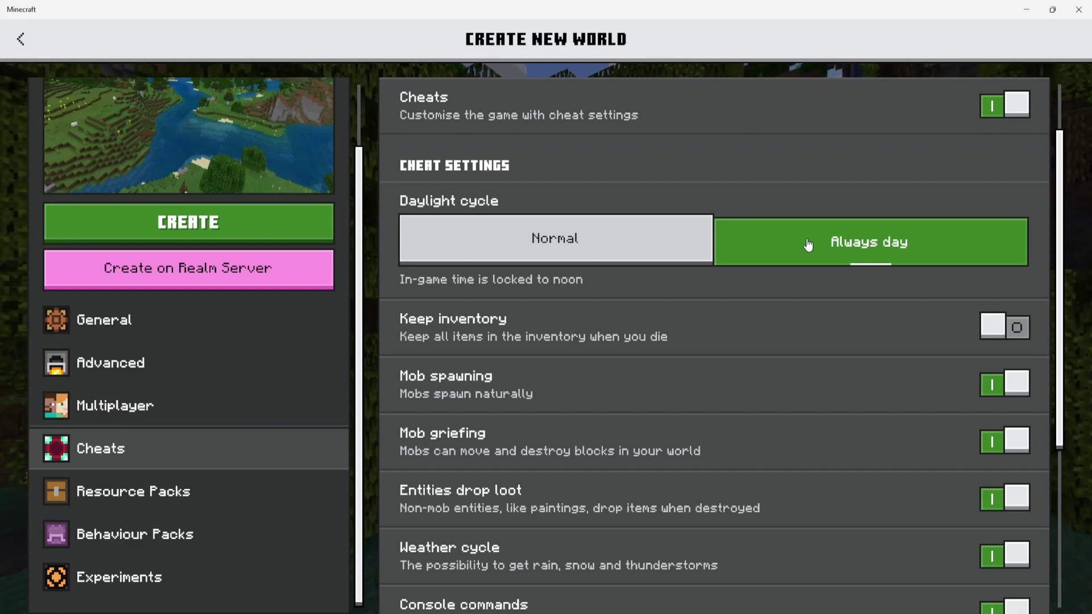
scroll(830, 294, "down", 4)
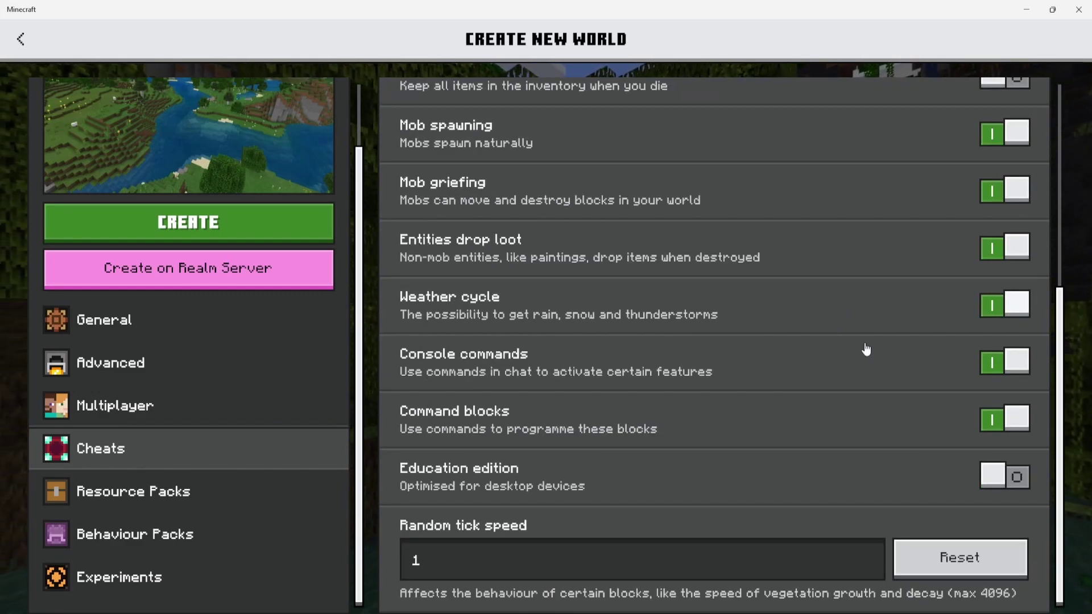
left_click(1012, 478)
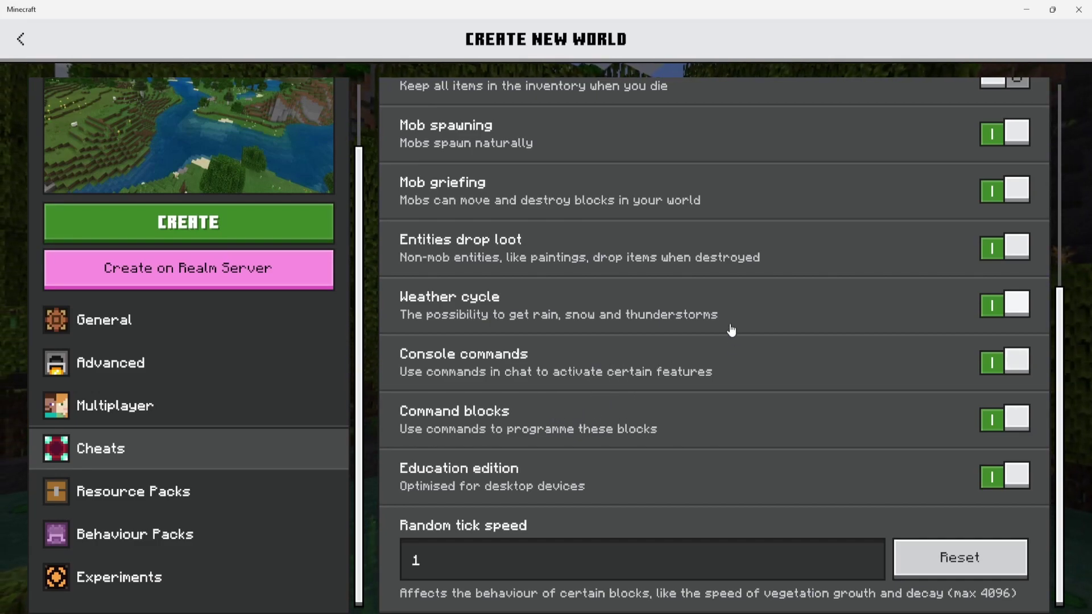
left_click(707, 318)
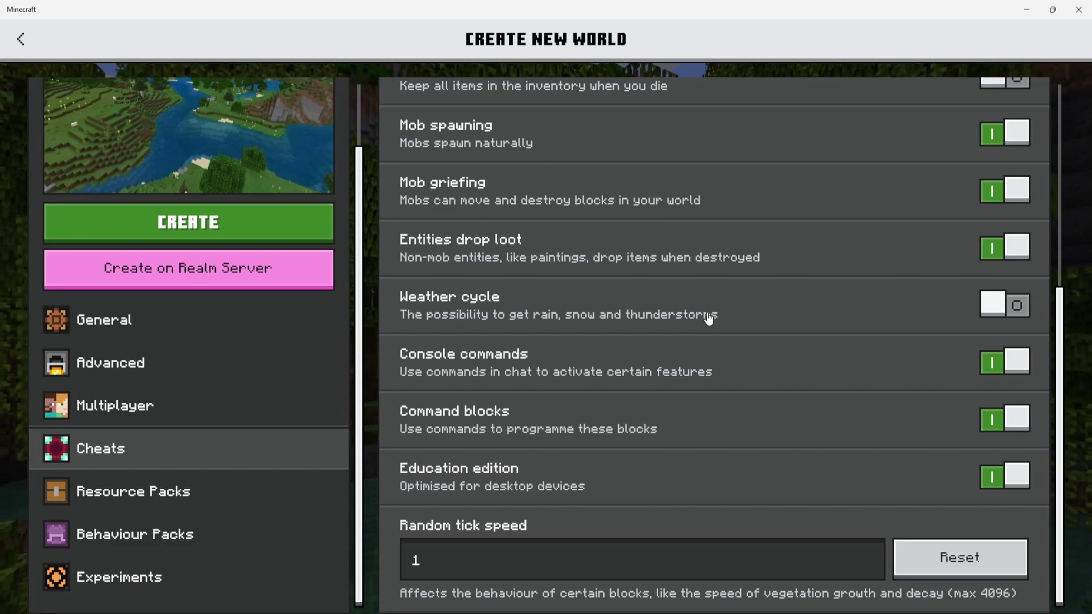
Enable Spectator Mode, Holiday Creator, Custom biomes, Upcoming Creator, GameTest and MoLang experiments
left_click(203, 586)
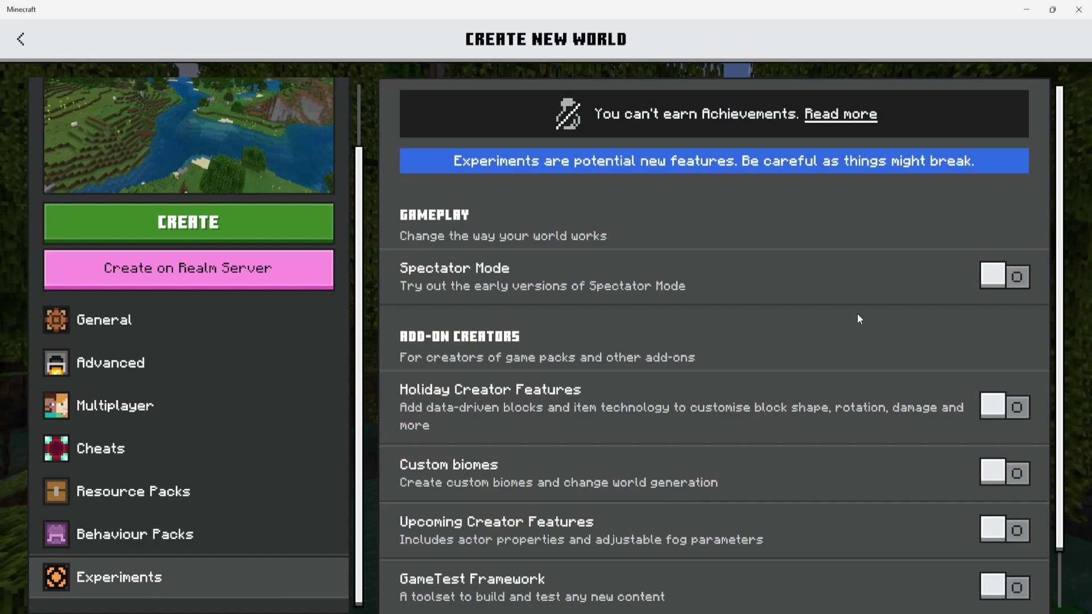
left_click(996, 278)
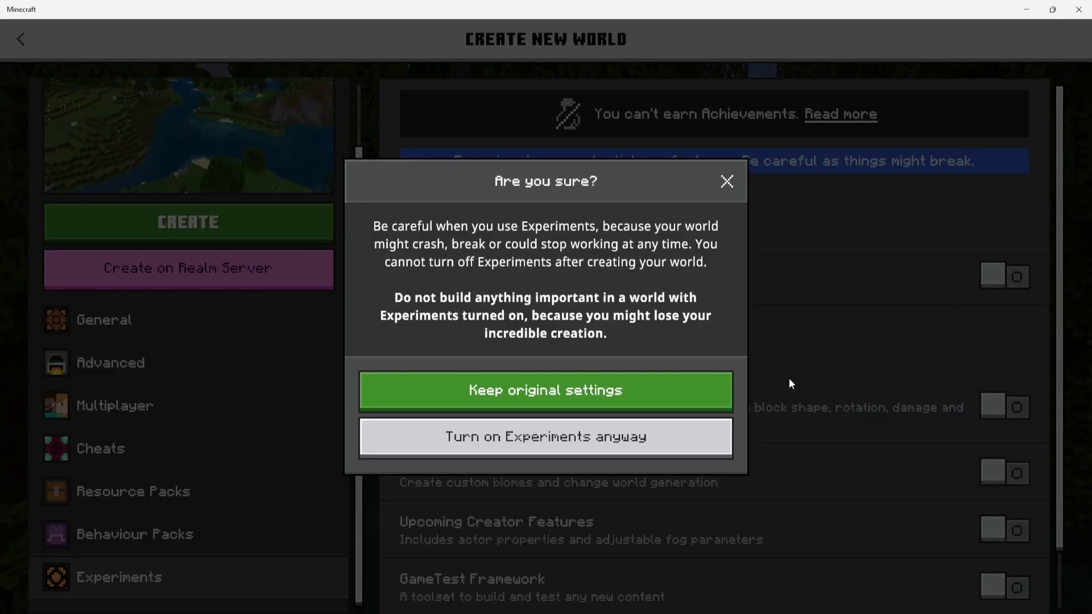
left_click(602, 436)
scroll(963, 353, "down", 1)
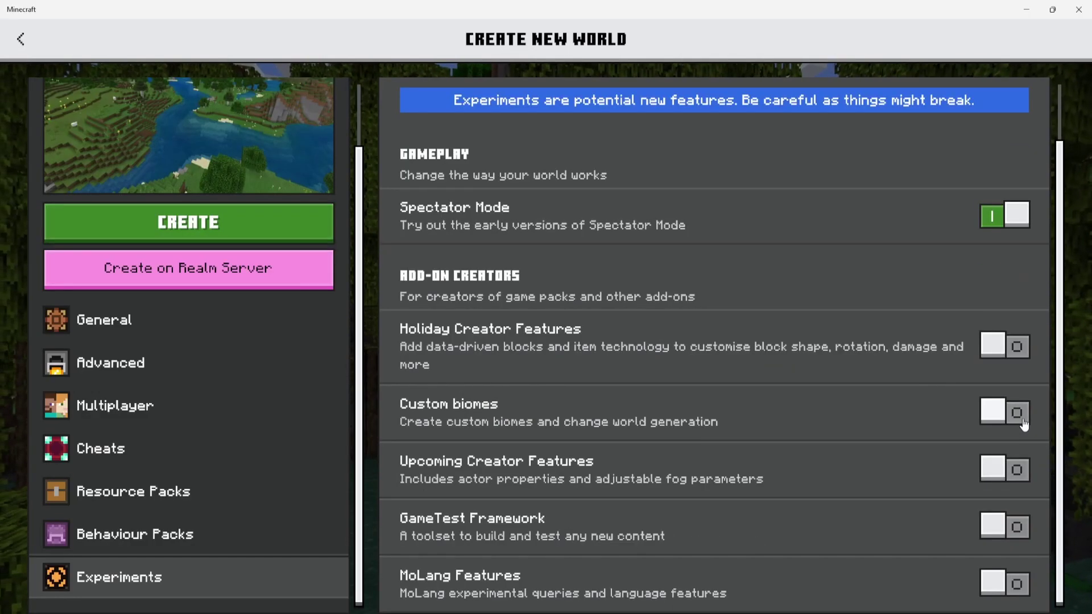
left_click(1004, 346)
left_click(1009, 407)
left_click(998, 469)
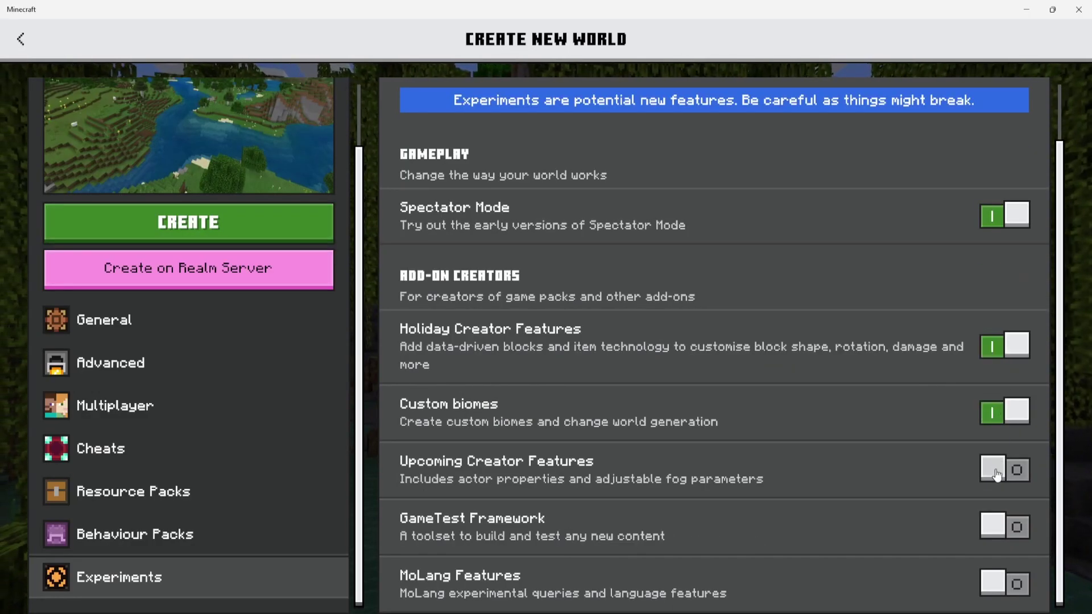
left_click(993, 529)
left_click(995, 582)
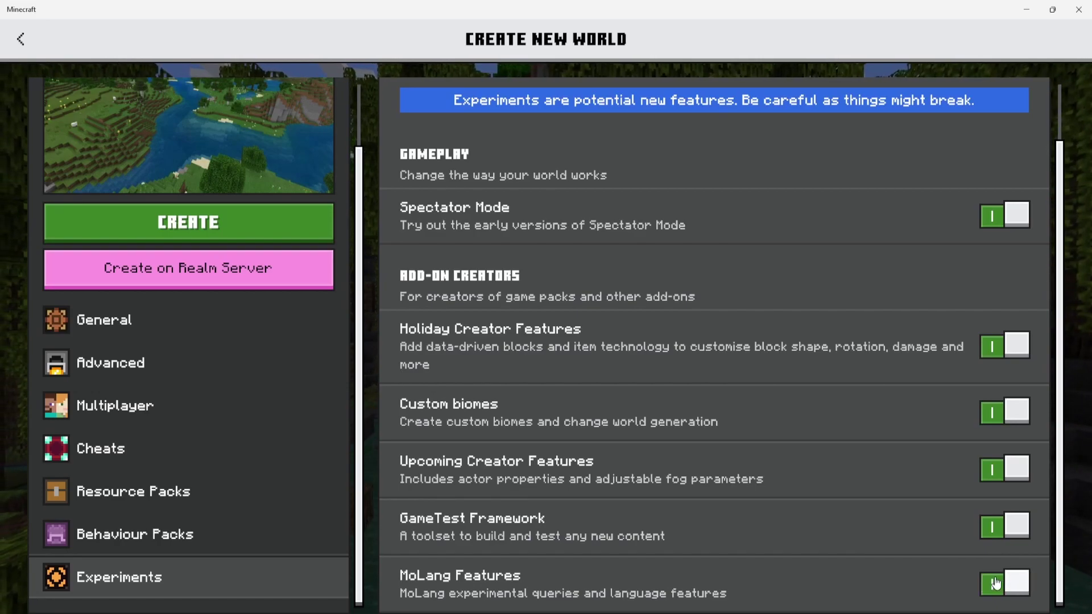
scroll(796, 354, "up", 1)
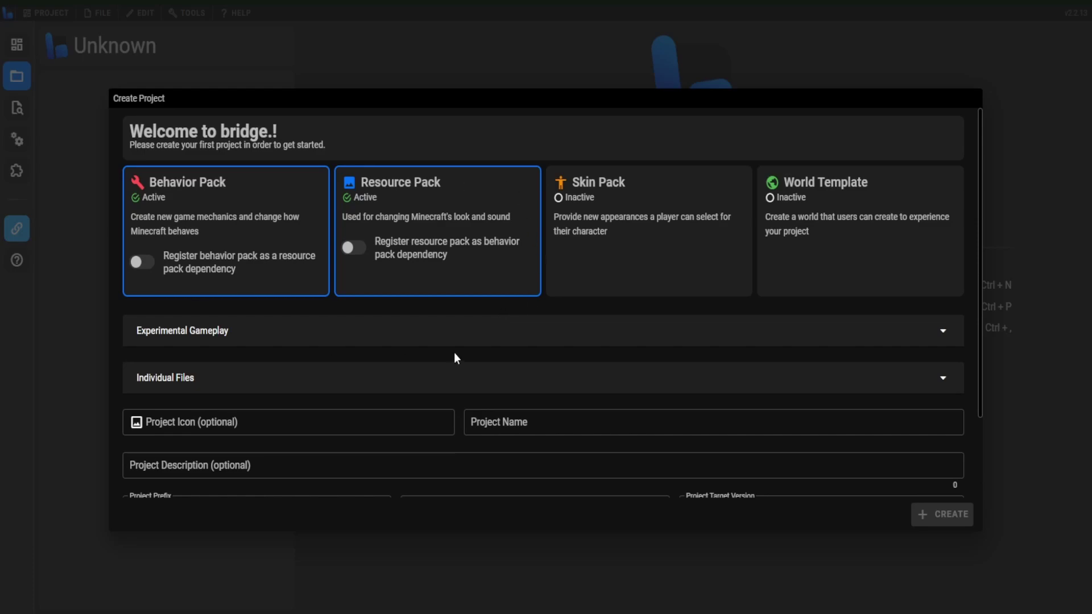
Activate Education Edition, Wild Update, Molang, Holiday Creator, Custom Biomes, Upcoming Creator and GameTest experiments
left_click(216, 339)
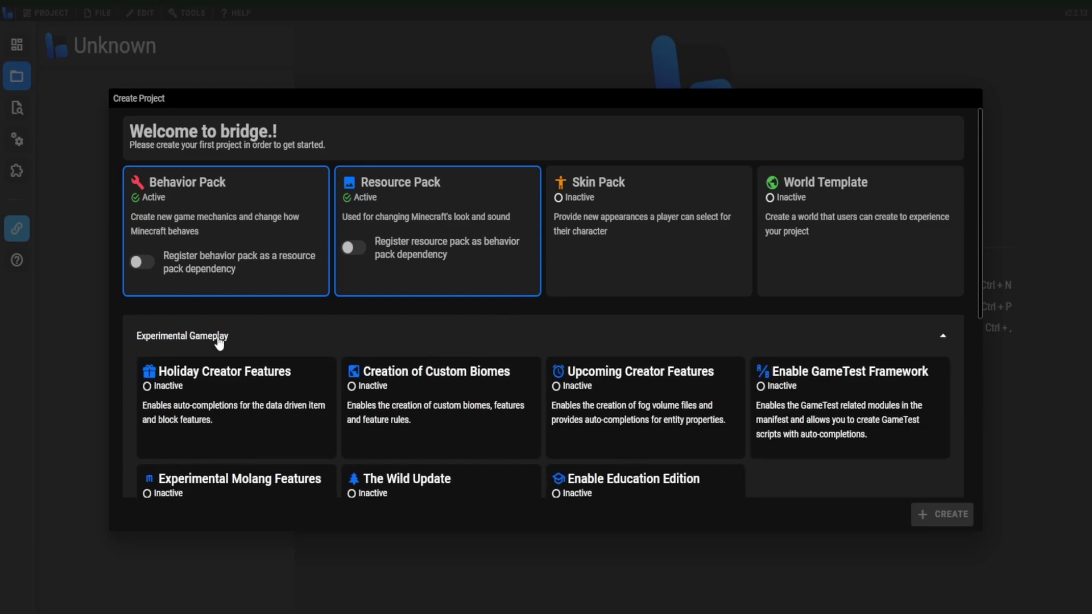
scroll(346, 351, "down", 1)
left_click(603, 454)
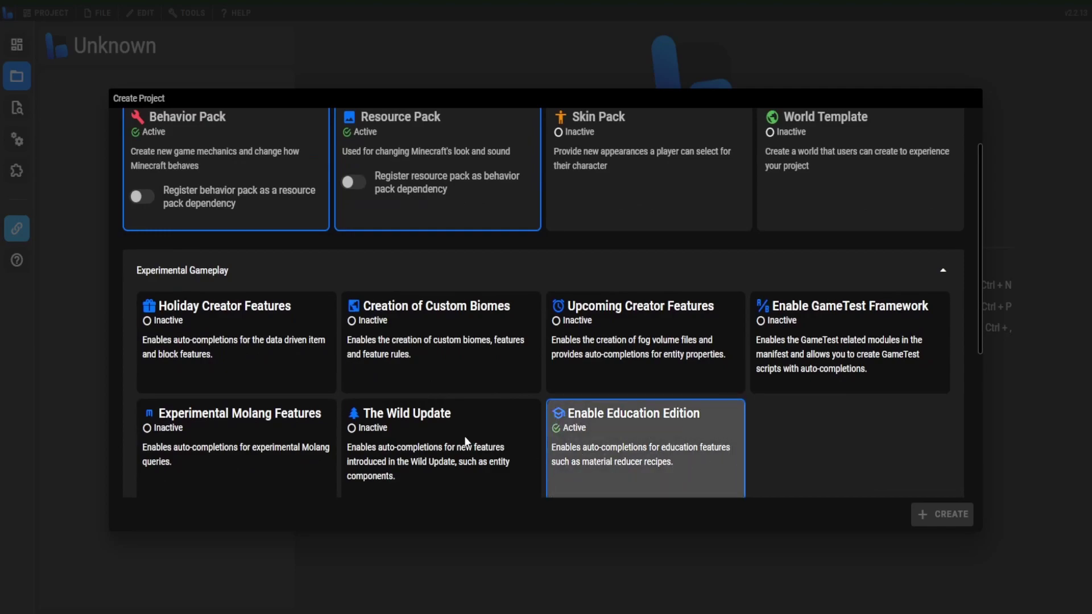
left_click(455, 443)
left_click(327, 457)
left_click(302, 349)
left_click(452, 342)
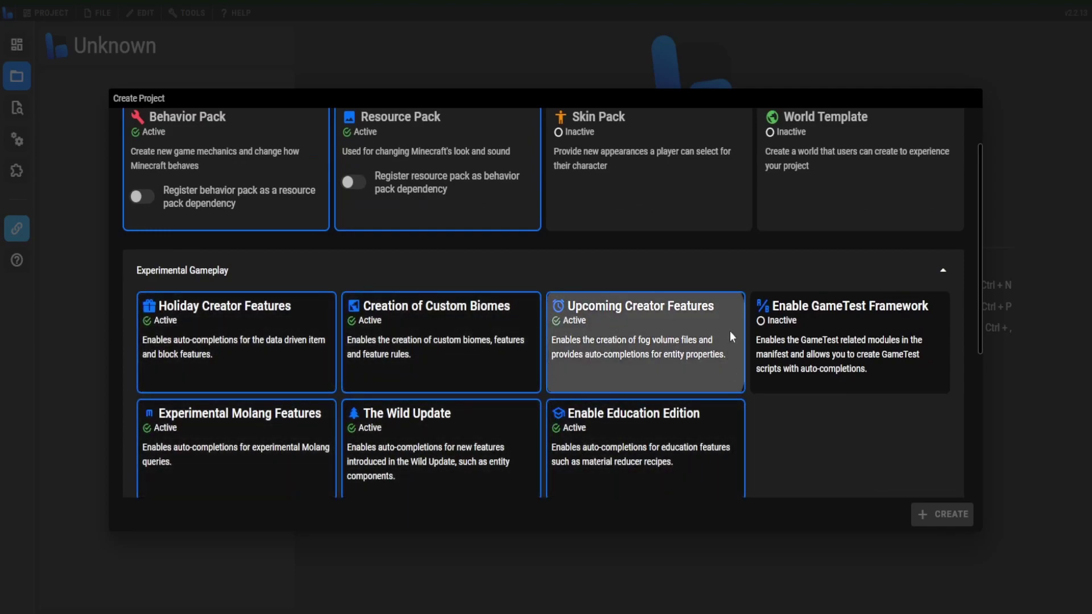
left_click(731, 332)
left_click(780, 335)
Expand and collapse the Individual Files section
scroll(457, 275, "down", 4)
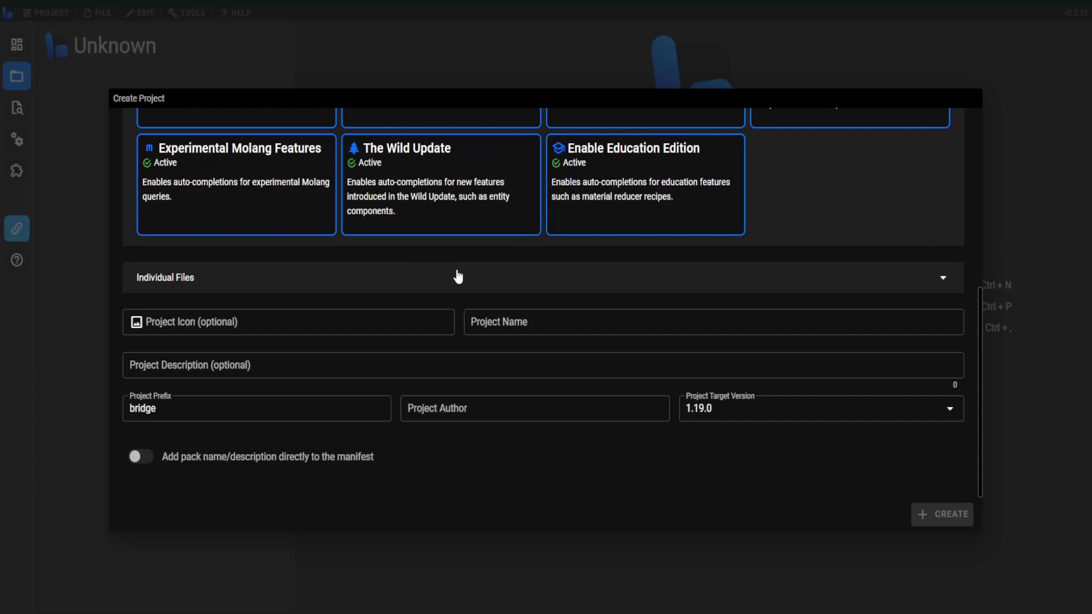
left_click(290, 284)
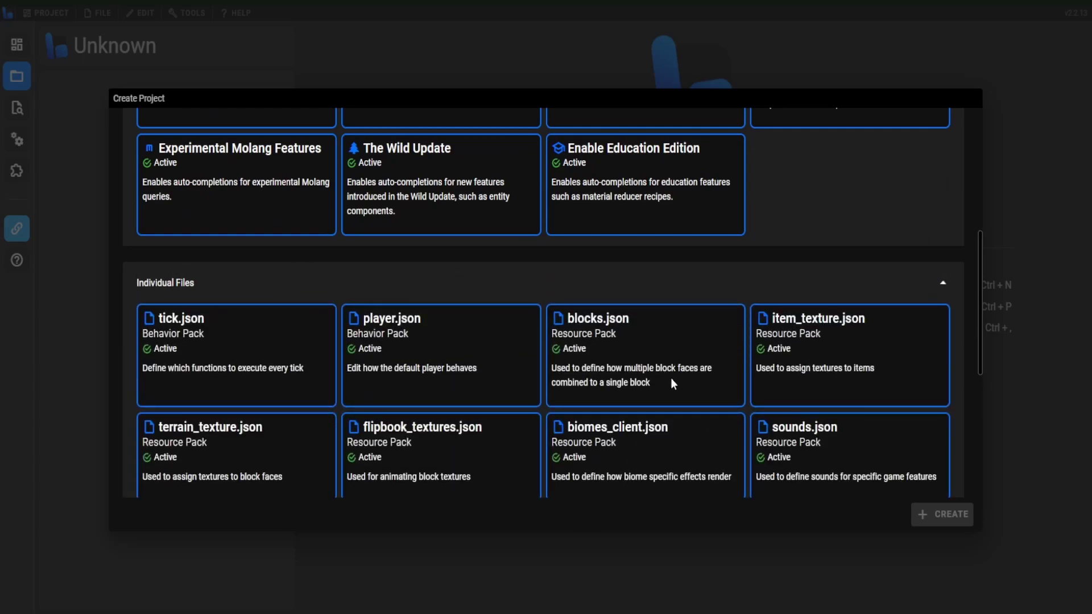
left_click(670, 285)
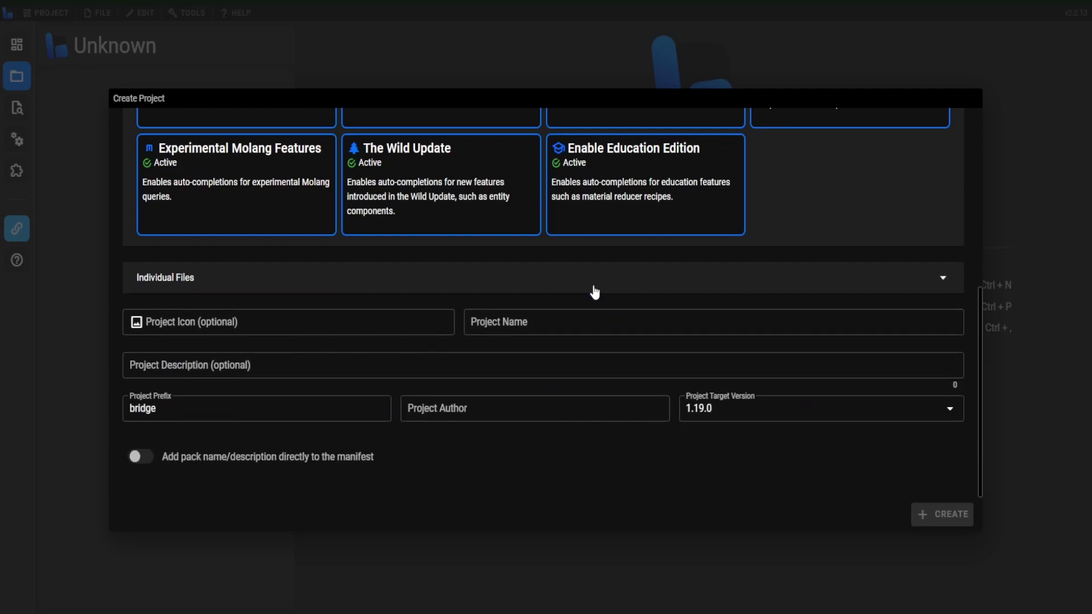
left_click(591, 288)
left_click(409, 272)
Set the project icon to reapland.png and name the project 'my realms pack'
left_click(256, 322)
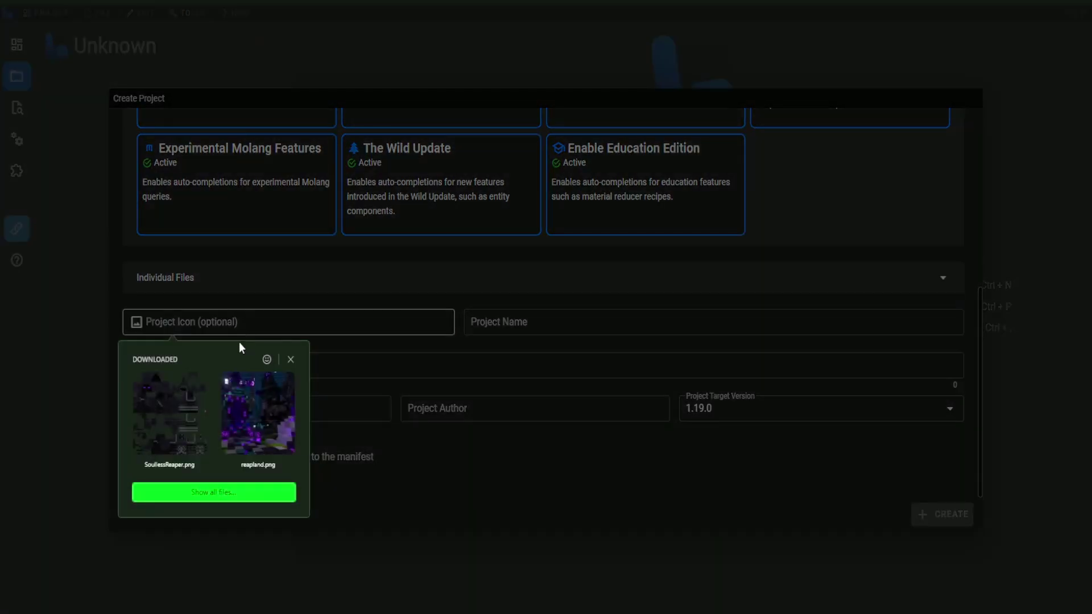
double_click(231, 418)
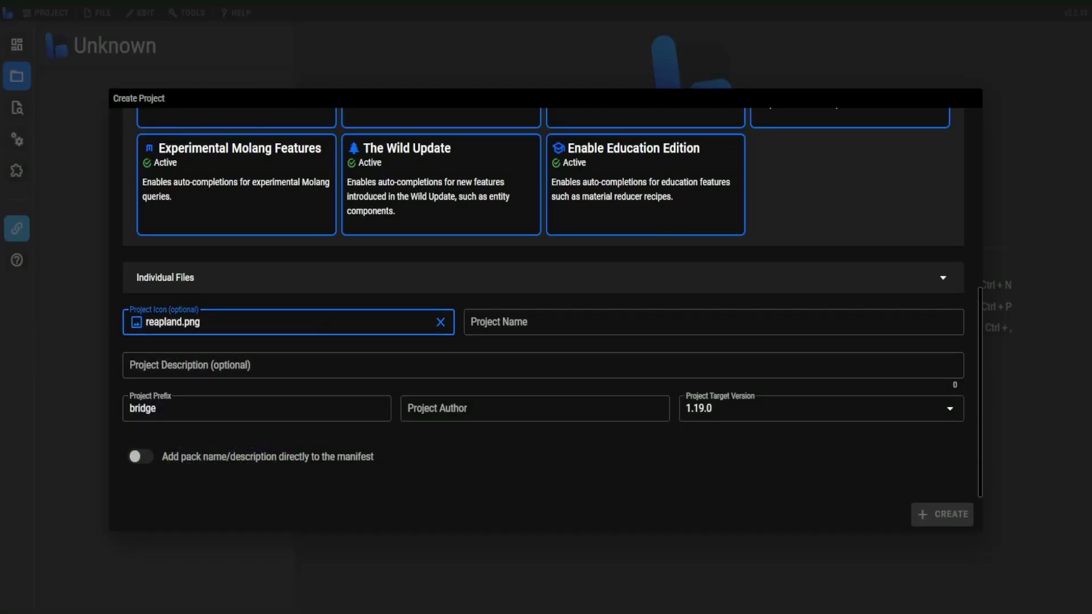
left_click(542, 323)
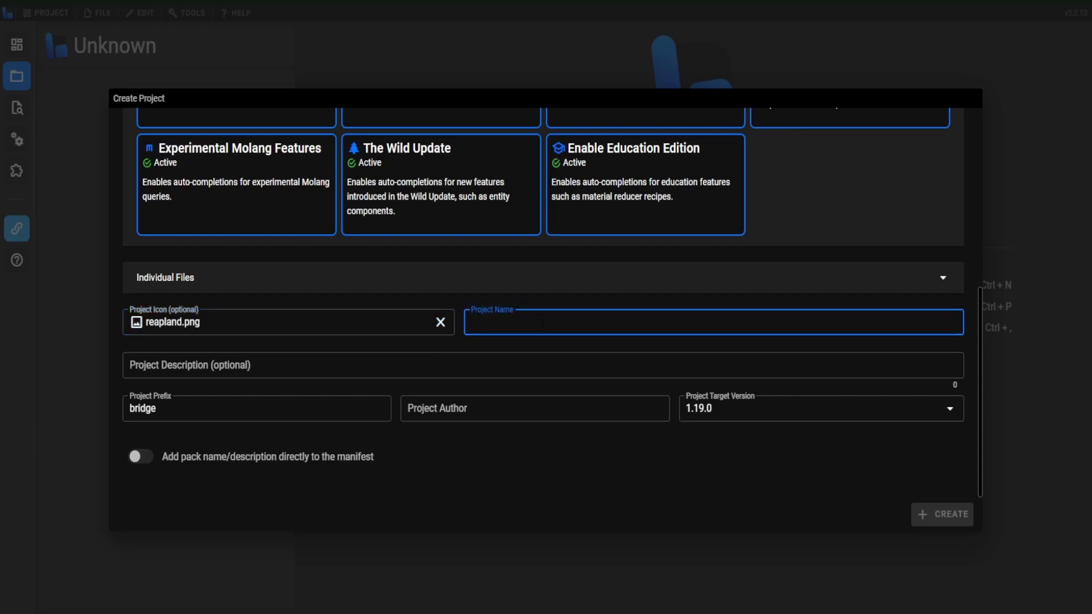
type("my realms pack")
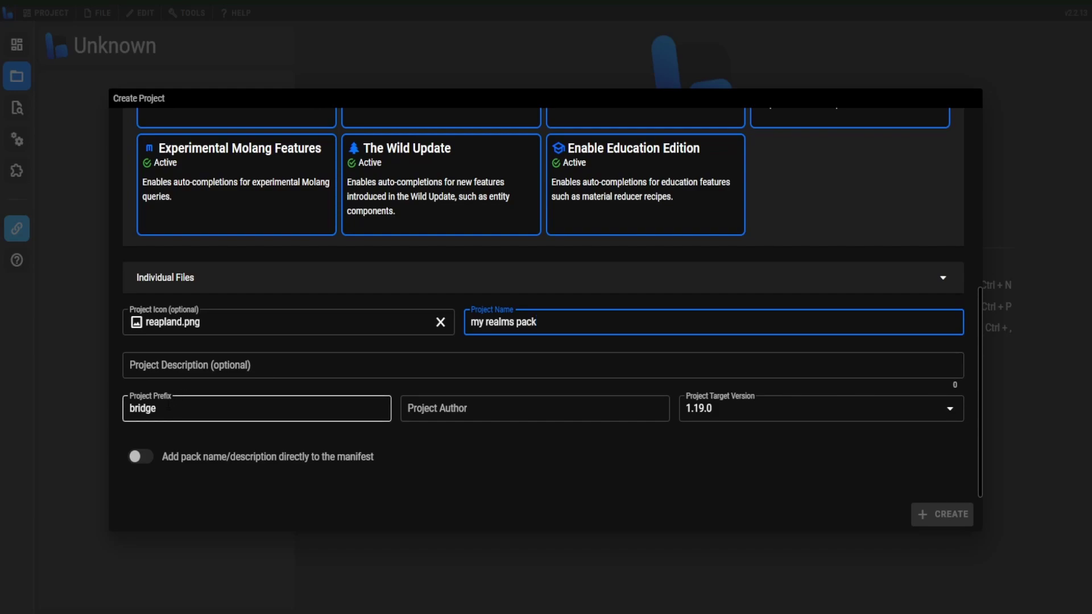
Replace the prefix with 'Soulless' and enter the project author's name
double_click(174, 408)
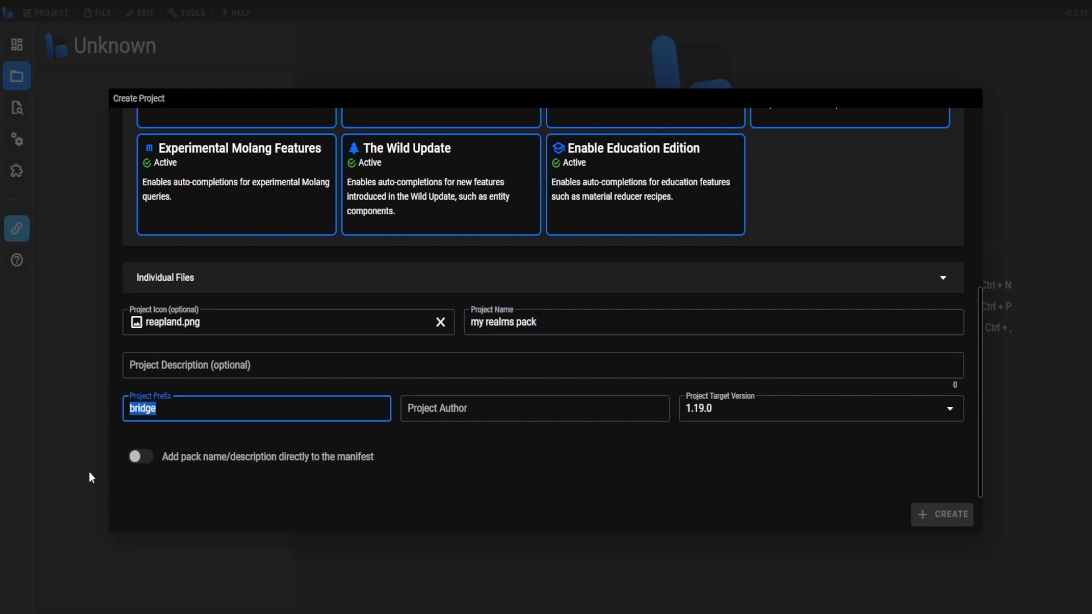
type("Soulless")
left_click(507, 412)
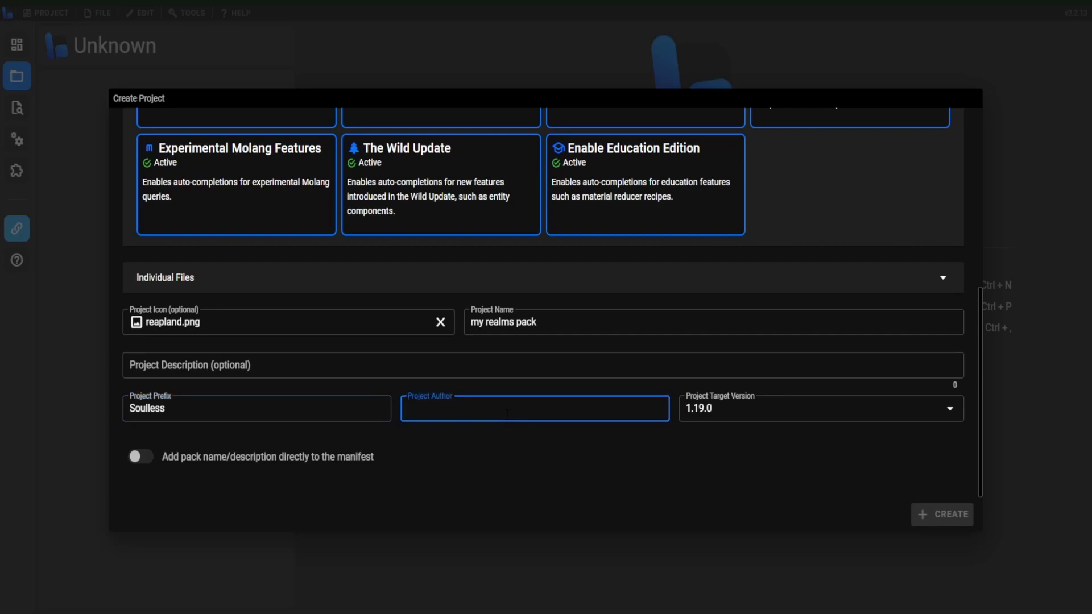
type("So")
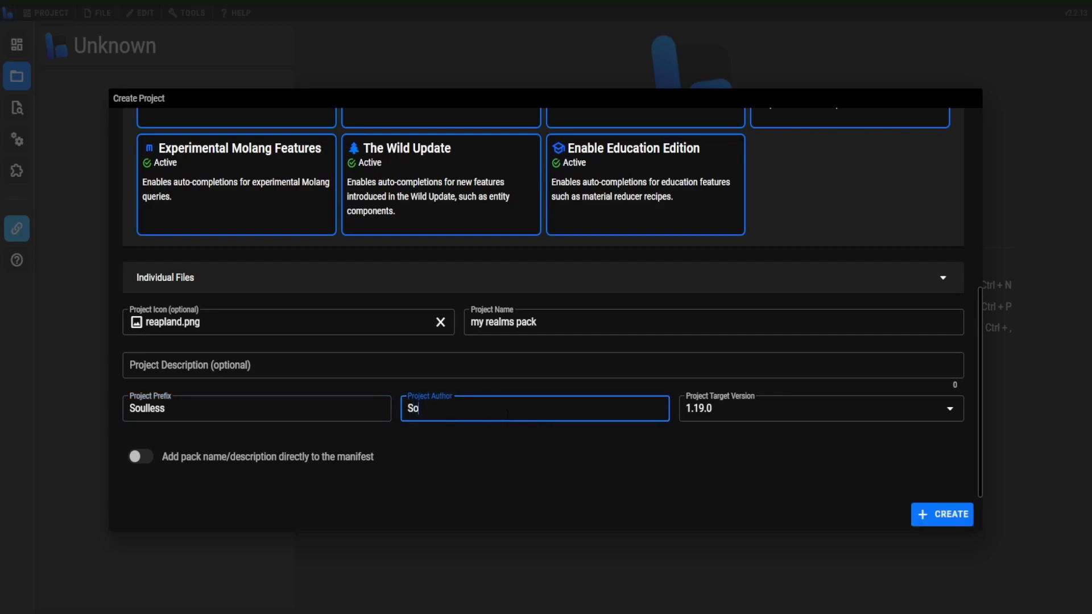
type("ulless Reaper Gaming")
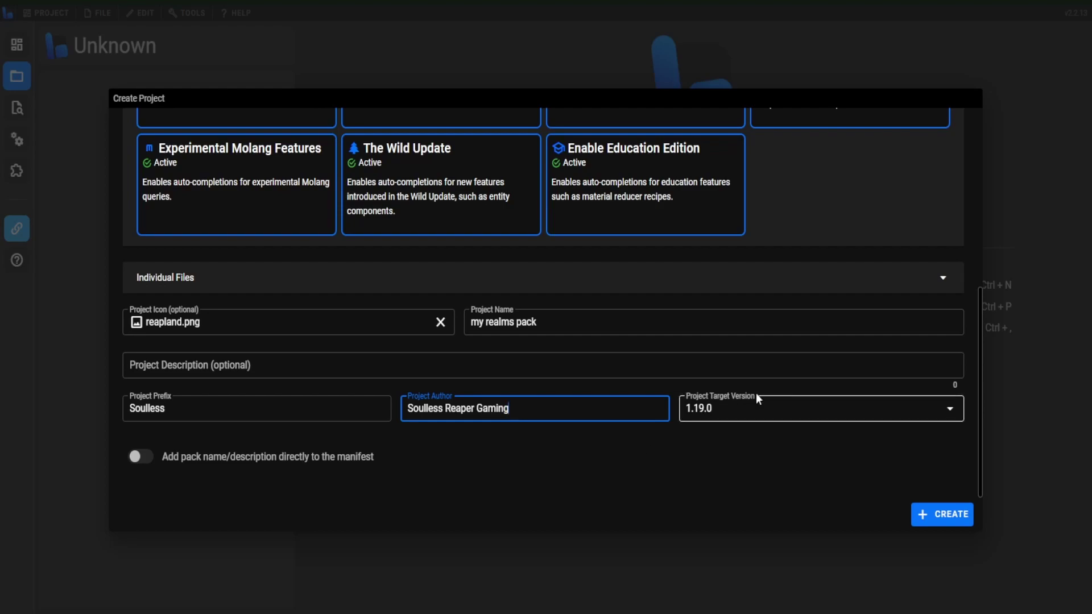
Keep target version 1.19.0 and enable adding pack name/description directly to the manifest
left_click(738, 411)
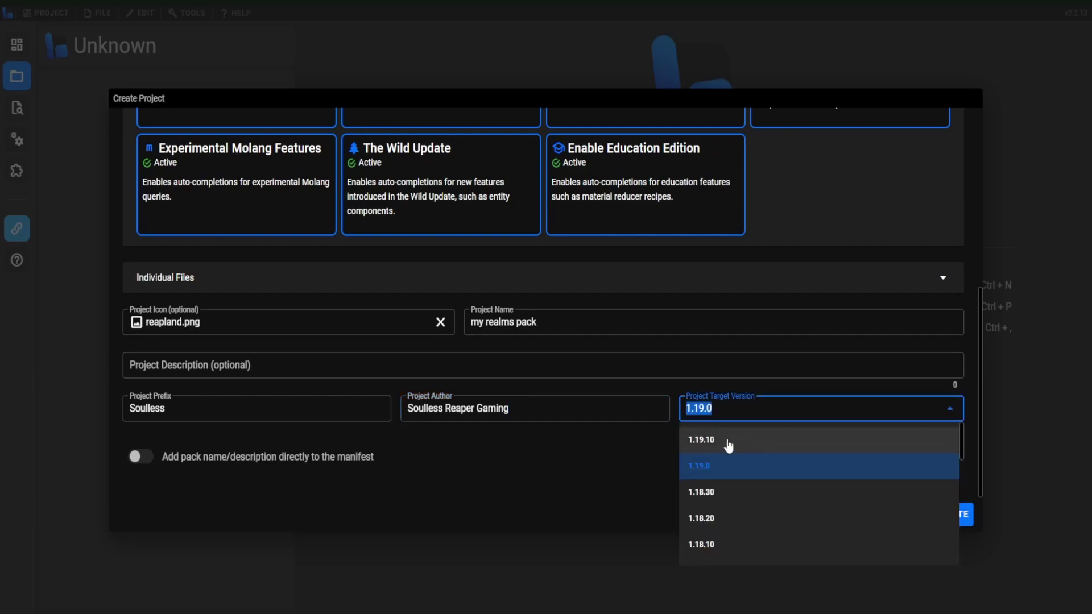
left_click(733, 469)
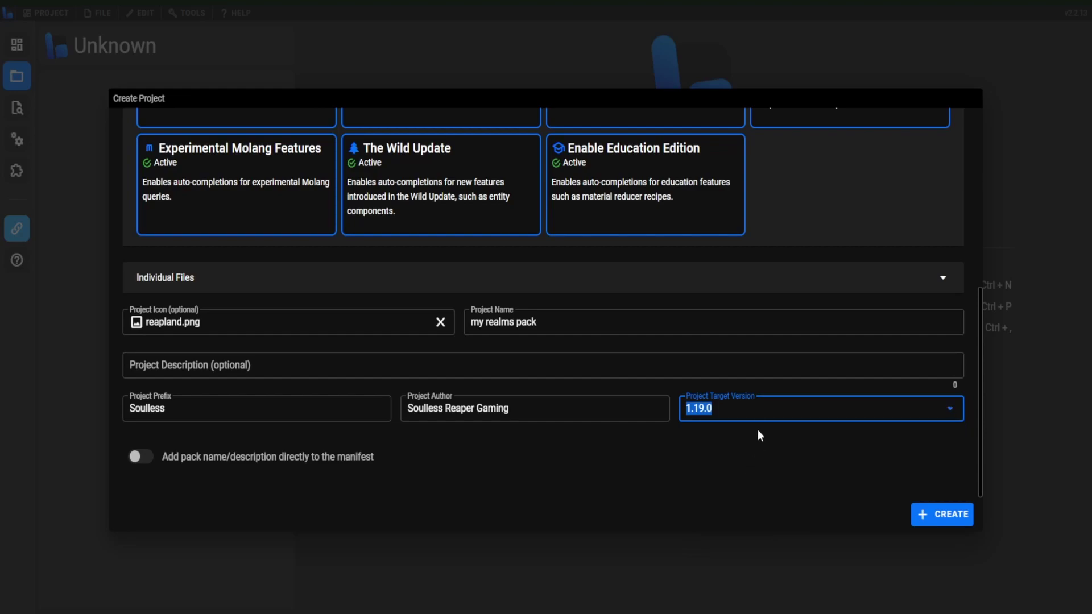
left_click(718, 449)
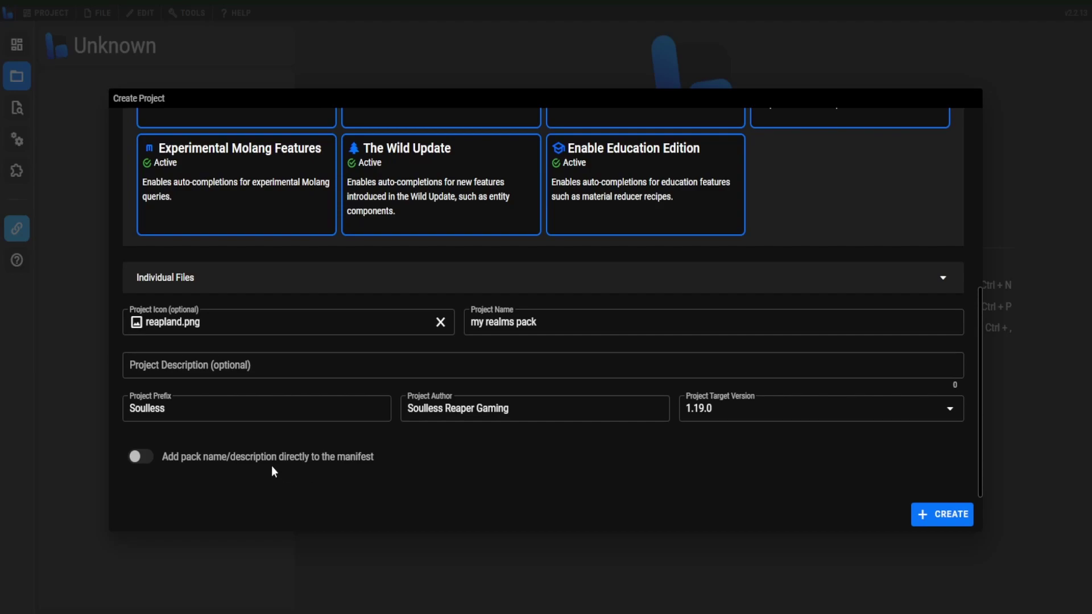
left_click(148, 462)
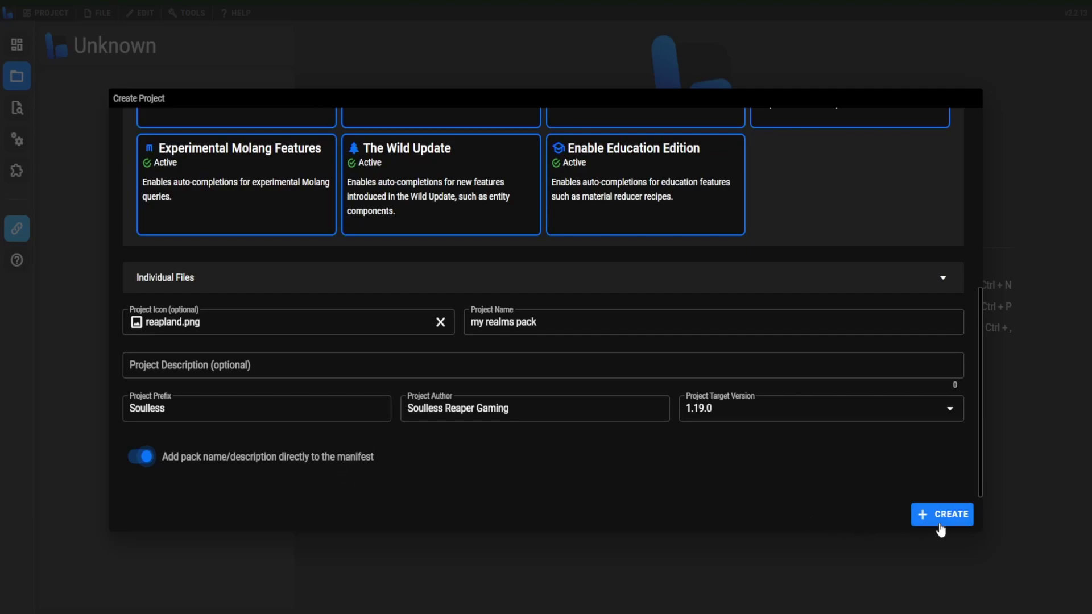
Create the my realms pack project and view its resource, then behaviour pack files
left_click(939, 518)
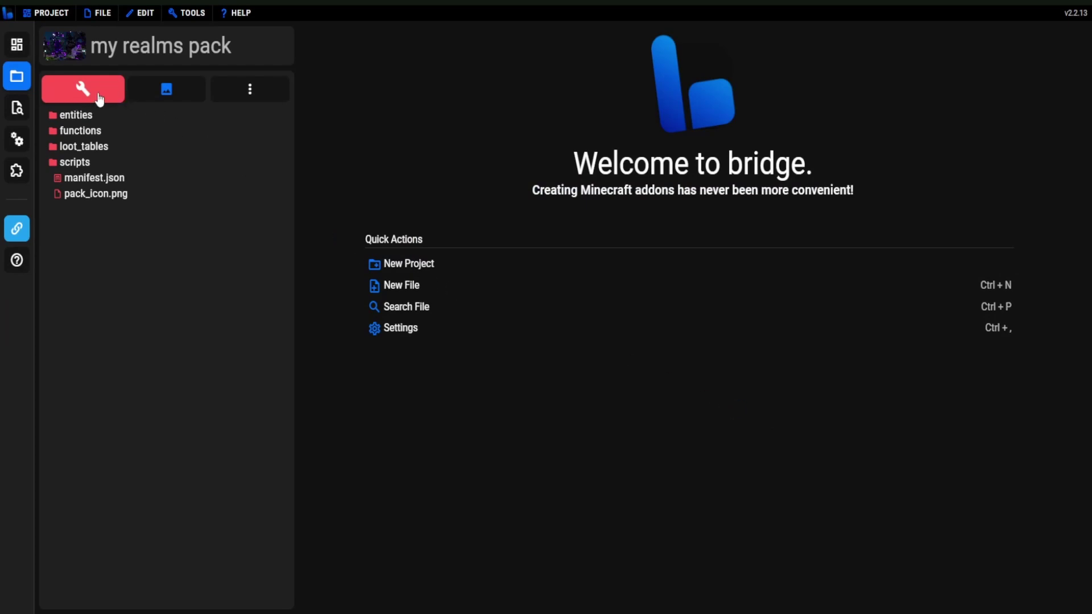
left_click(149, 100)
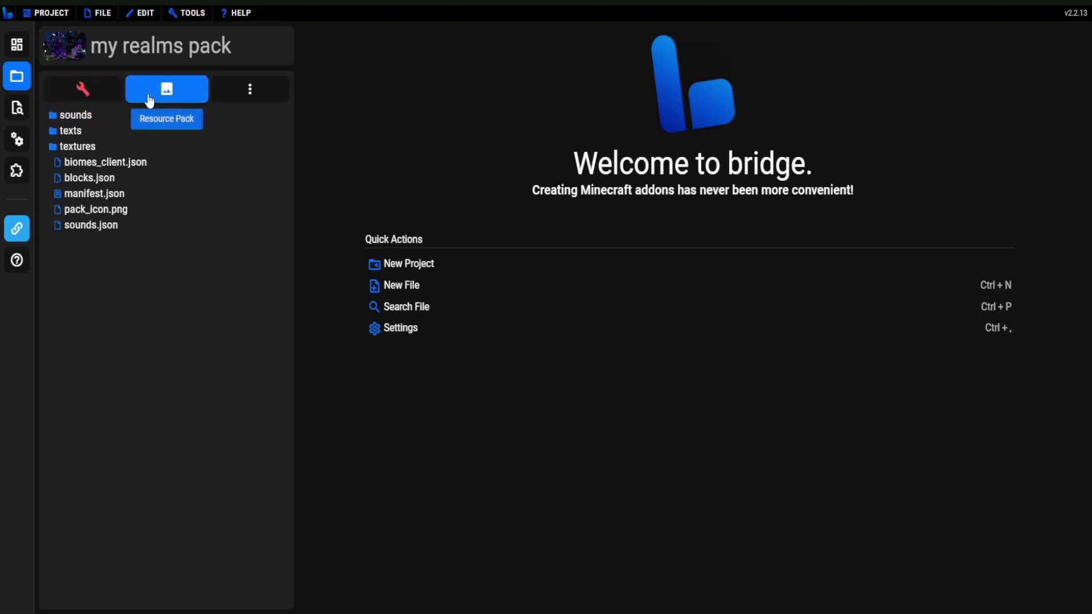
left_click(107, 98)
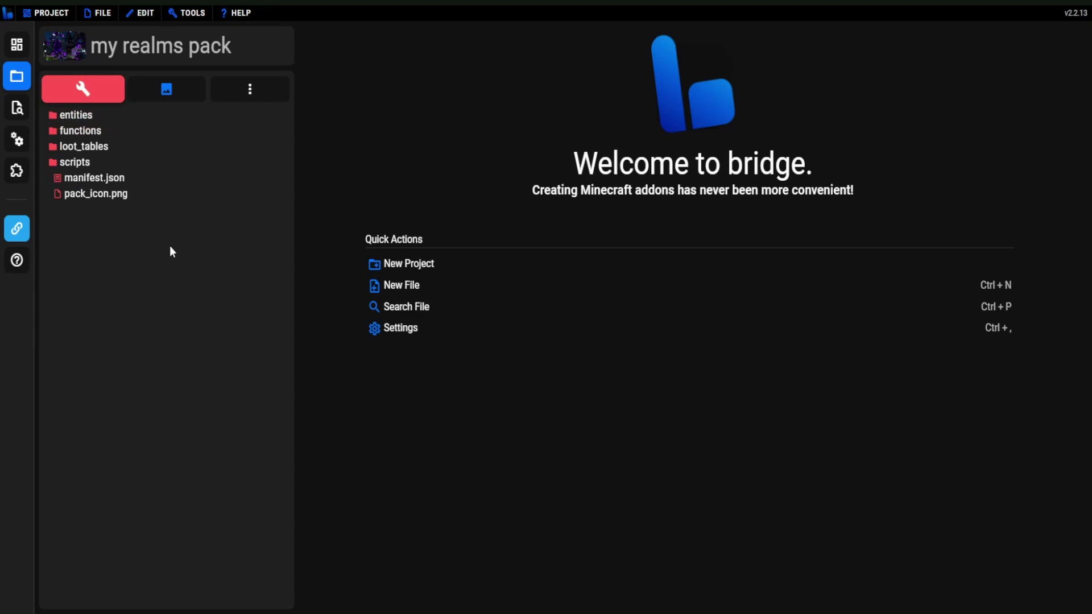
In Minecraft, activate my realms pack under the my realm world's Resource Packs
left_click(654, 610)
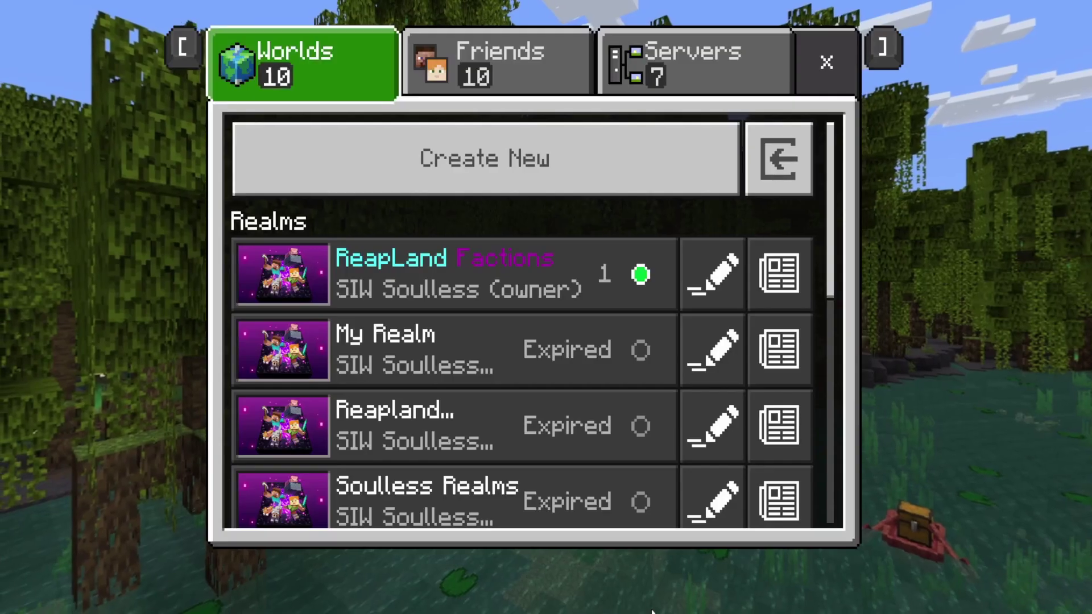
left_click_drag(831, 271, 829, 408)
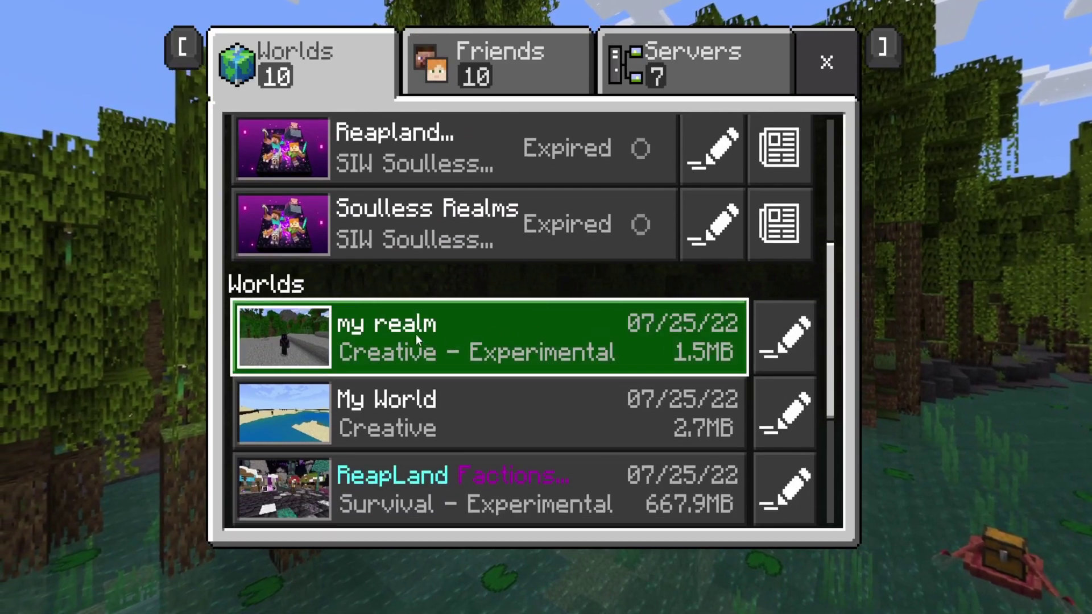
scroll(442, 338, "up", 1)
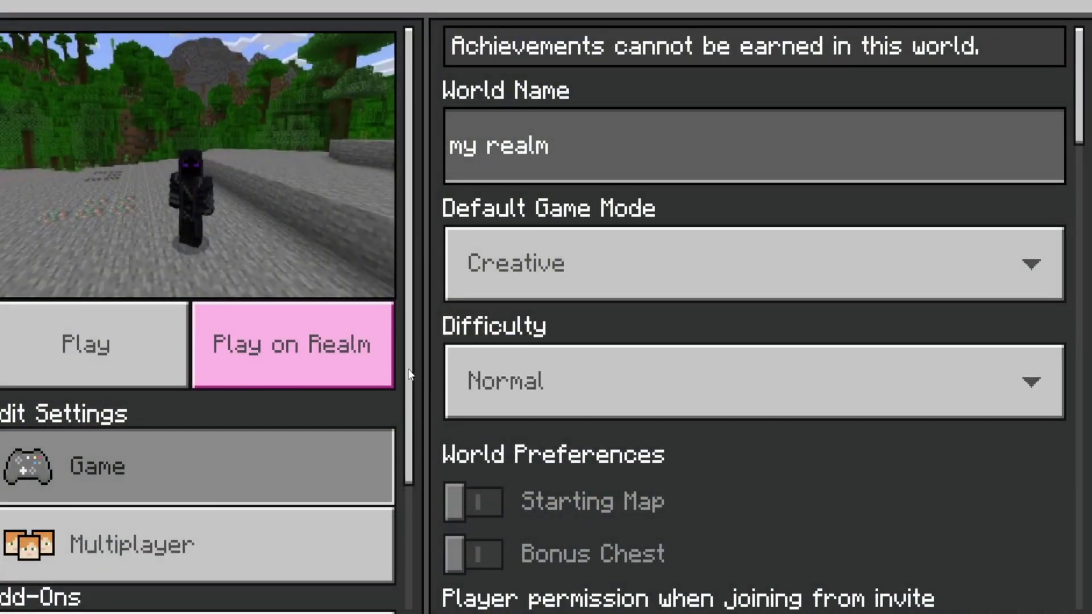
scroll(410, 374, "down", 3)
left_click(282, 492)
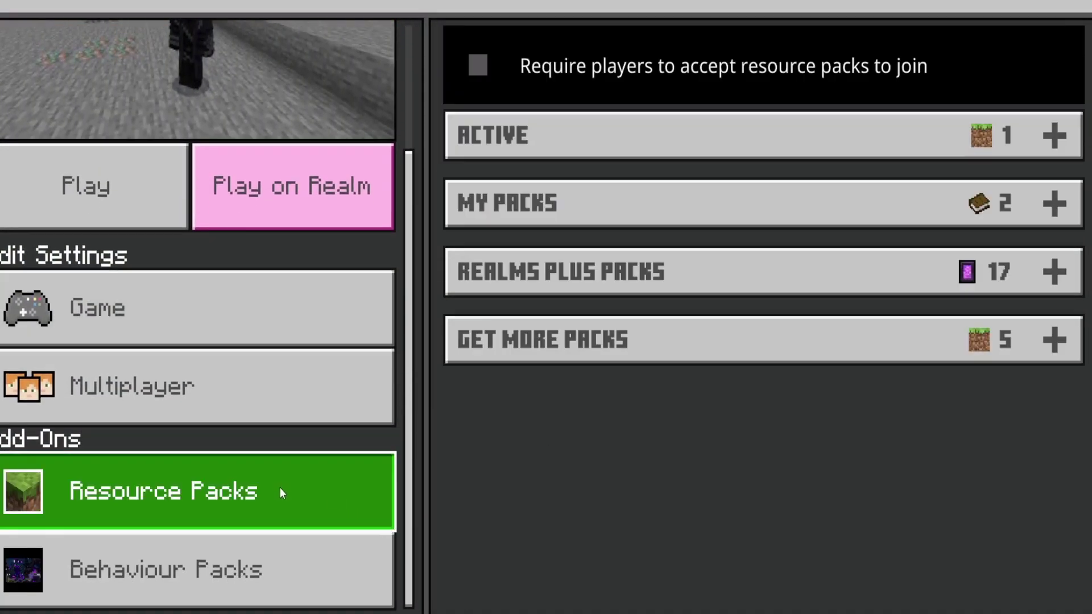
left_click(733, 196)
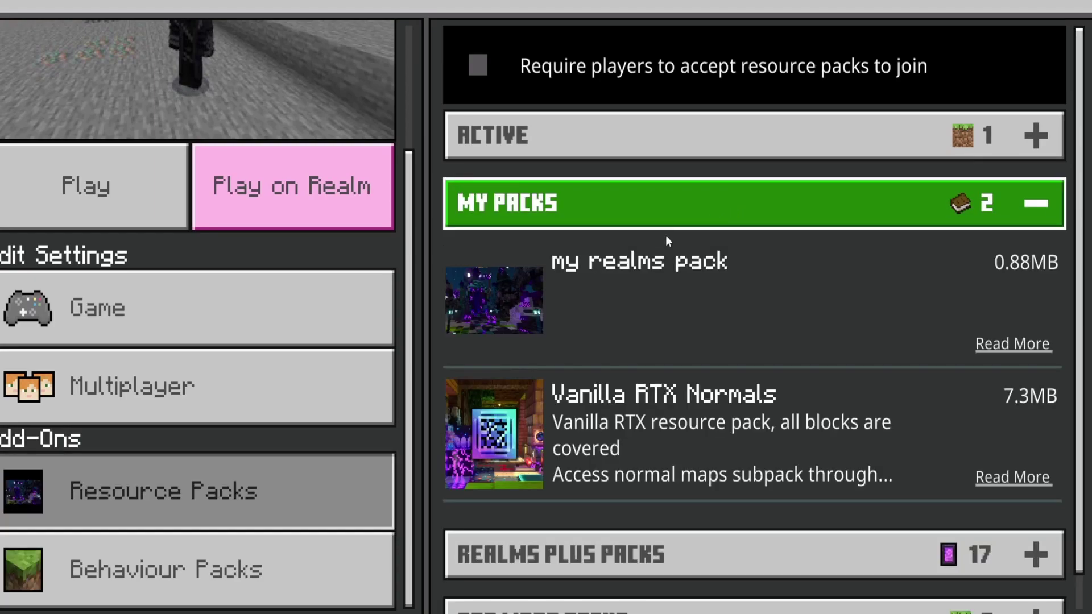
left_click(612, 293)
left_click(569, 395)
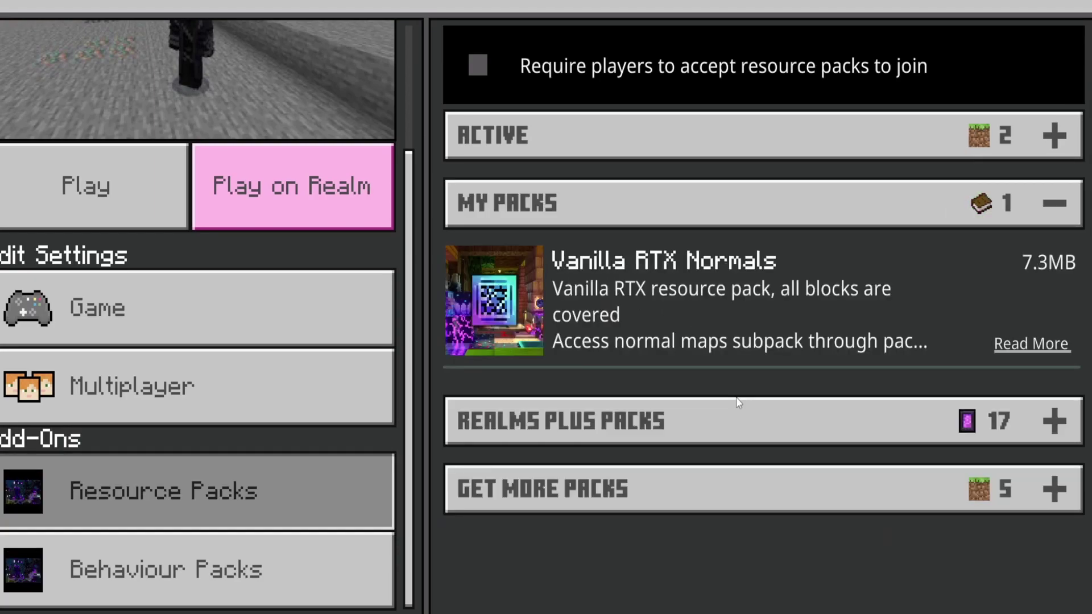
Activate my realms pack as a behaviour pack, accepting that achievements are turned off
left_click(347, 555)
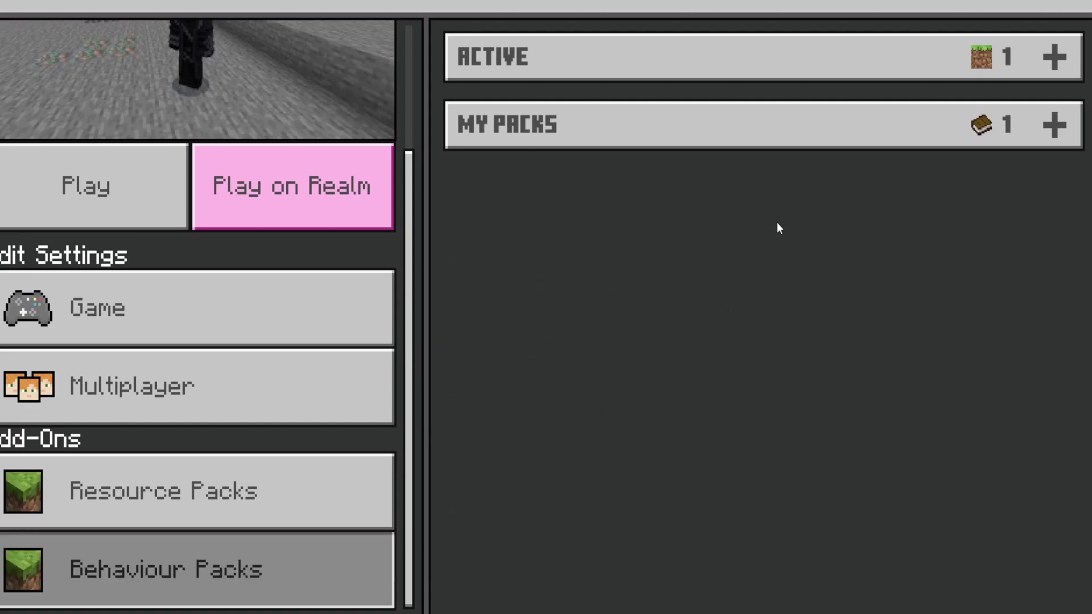
left_click(807, 134)
left_click(573, 241)
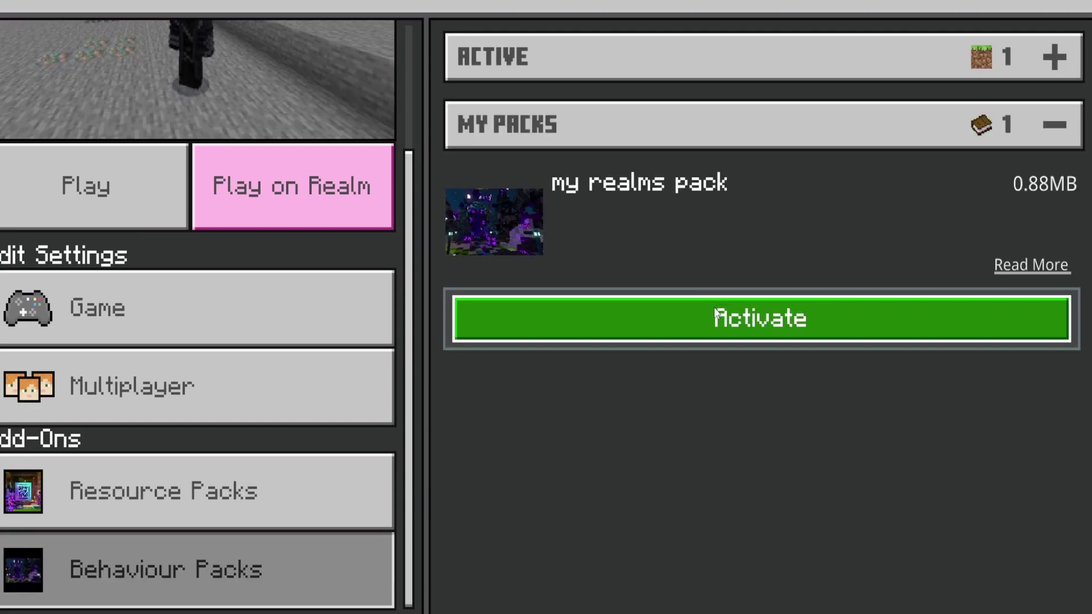
left_click(695, 316)
left_click(635, 358)
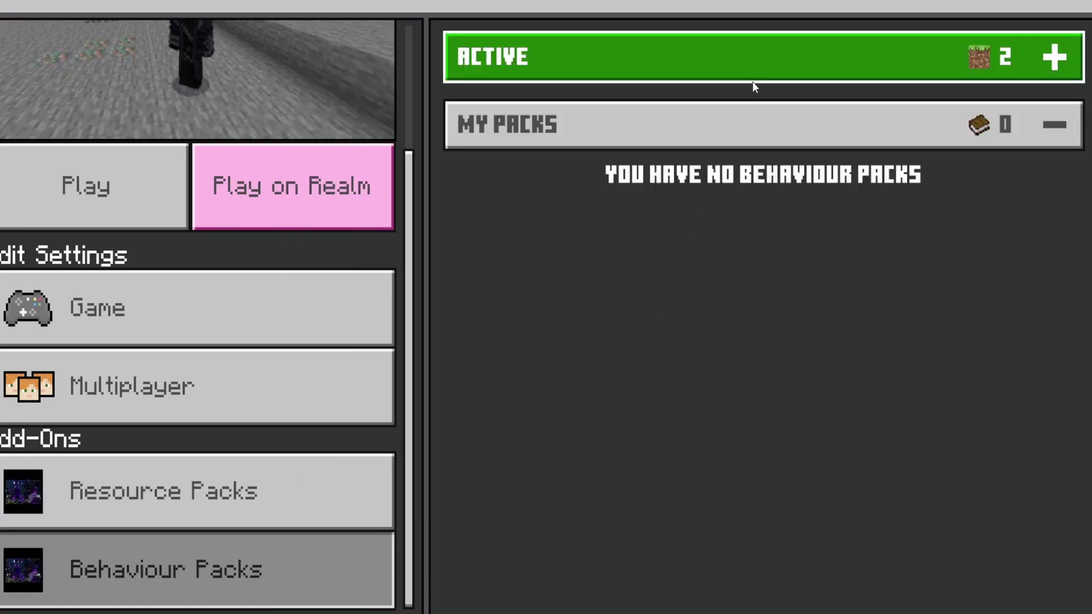
Confirm my realms pack is listed among the active behaviour and resource packs
left_click(753, 77)
left_click(297, 481)
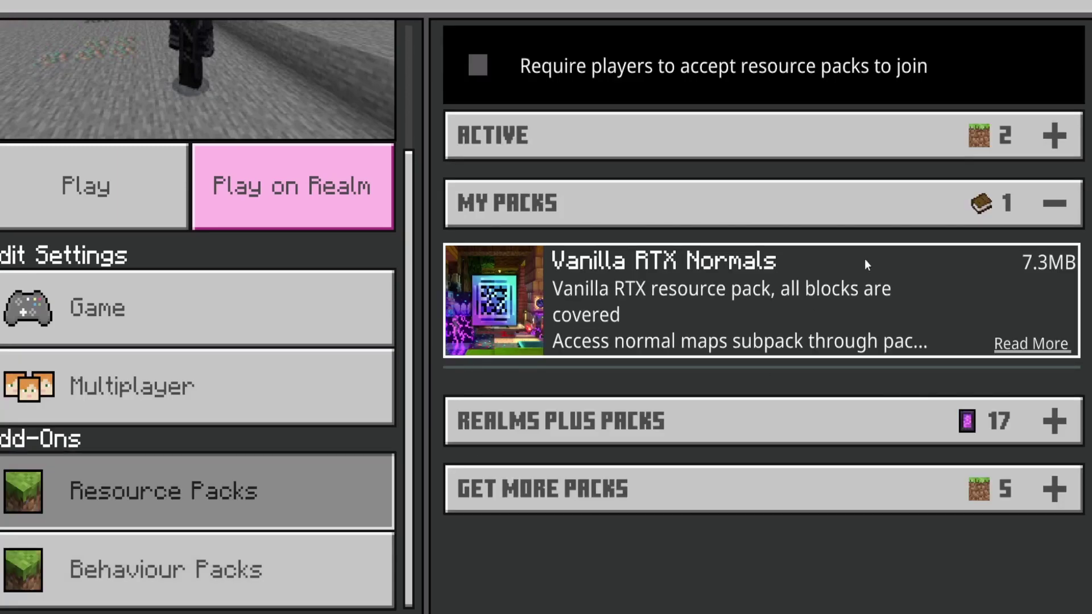
left_click(813, 191)
left_click(819, 149)
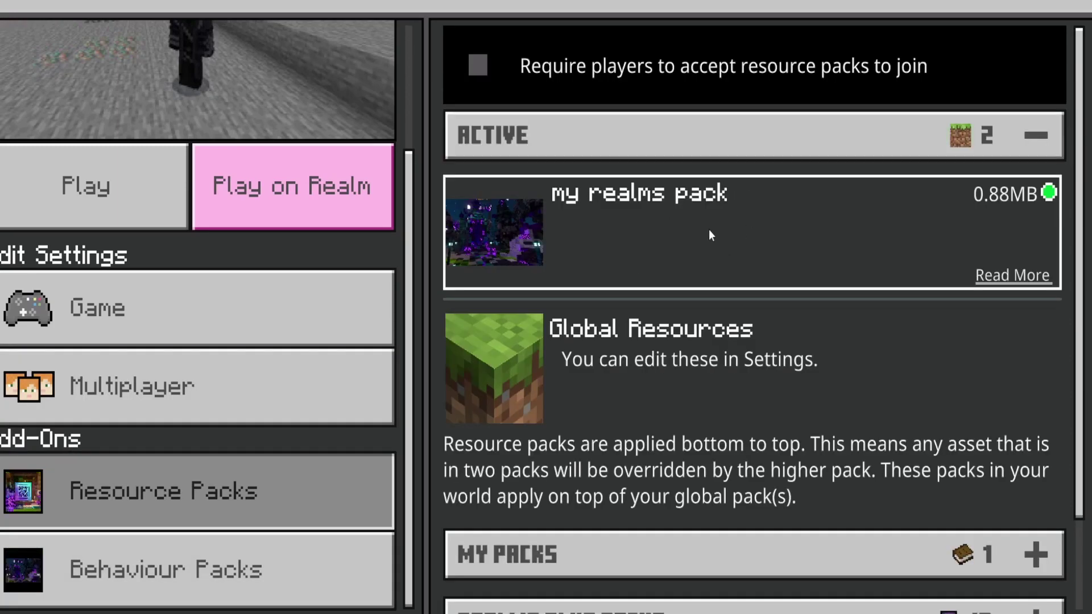
Play the my realm world and walk forward across the stone clearing, toggling the camera with F5
left_click(117, 187)
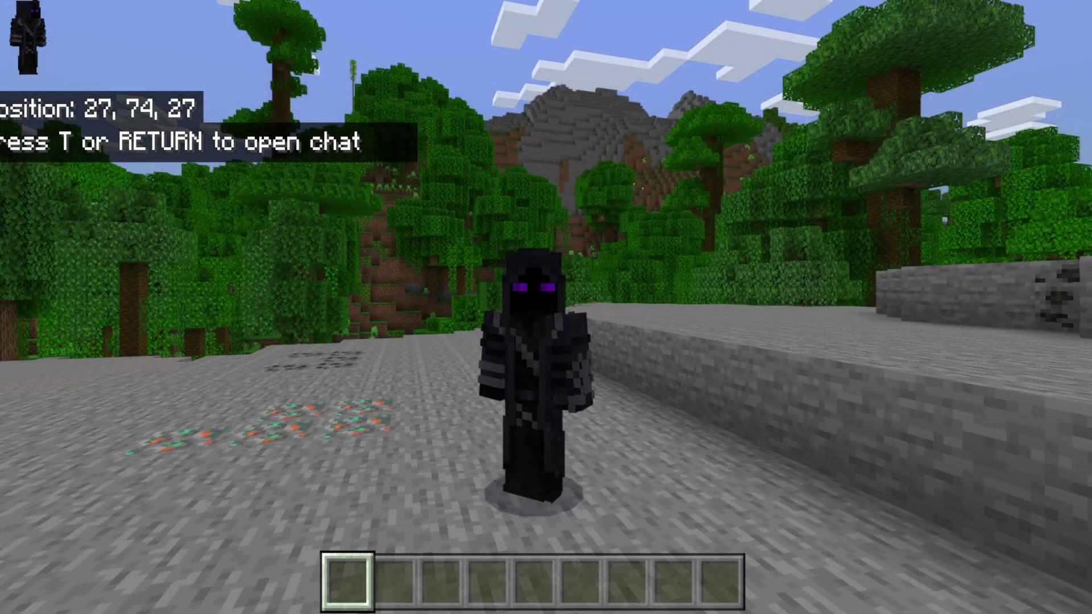
key("F5")
key("w")
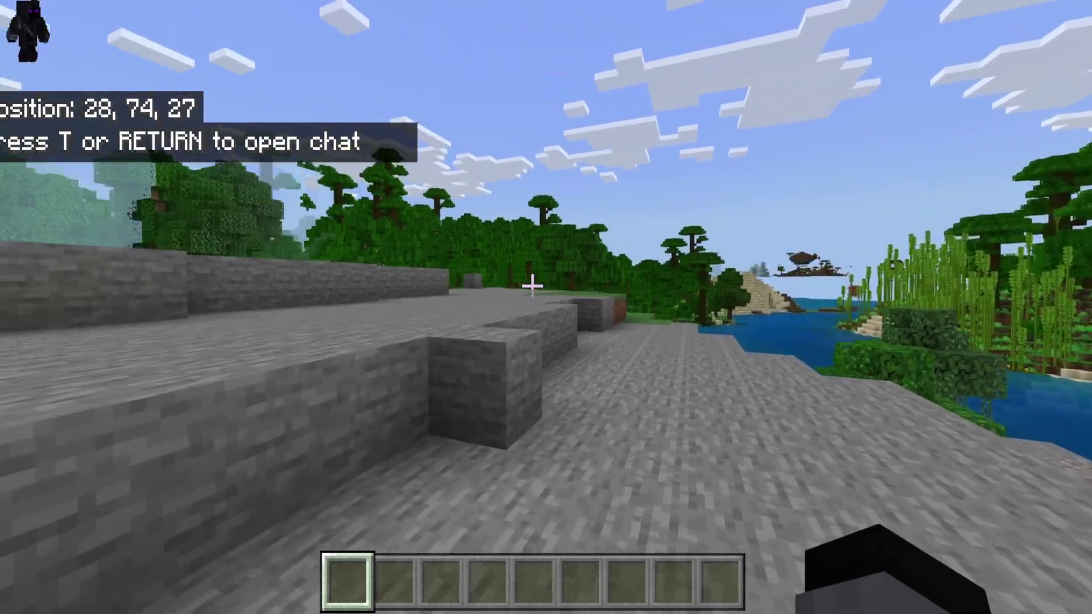
key("w")
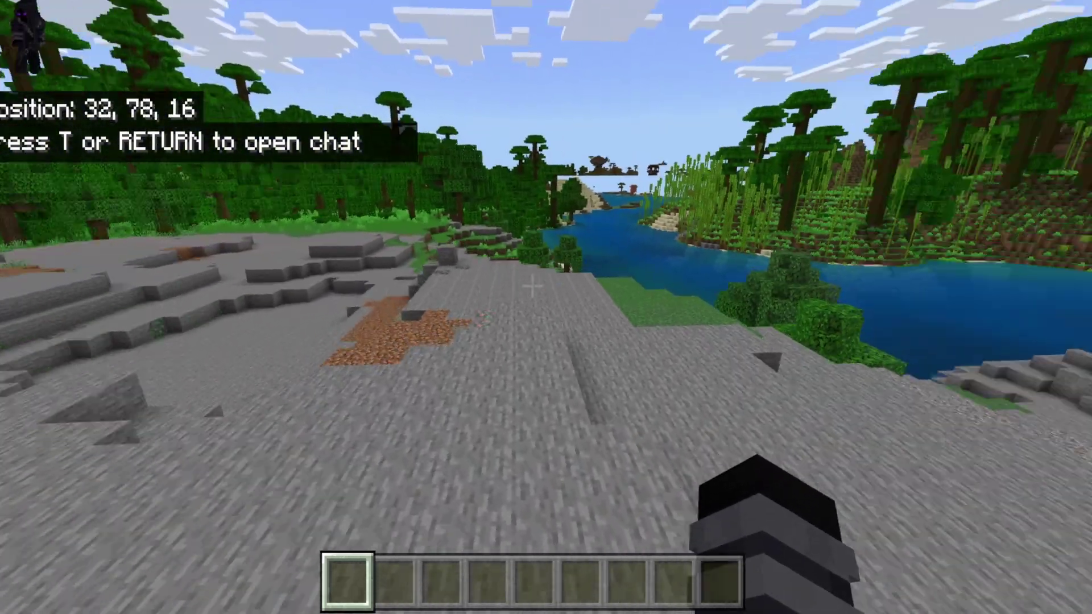
key("F5")
key("F5")
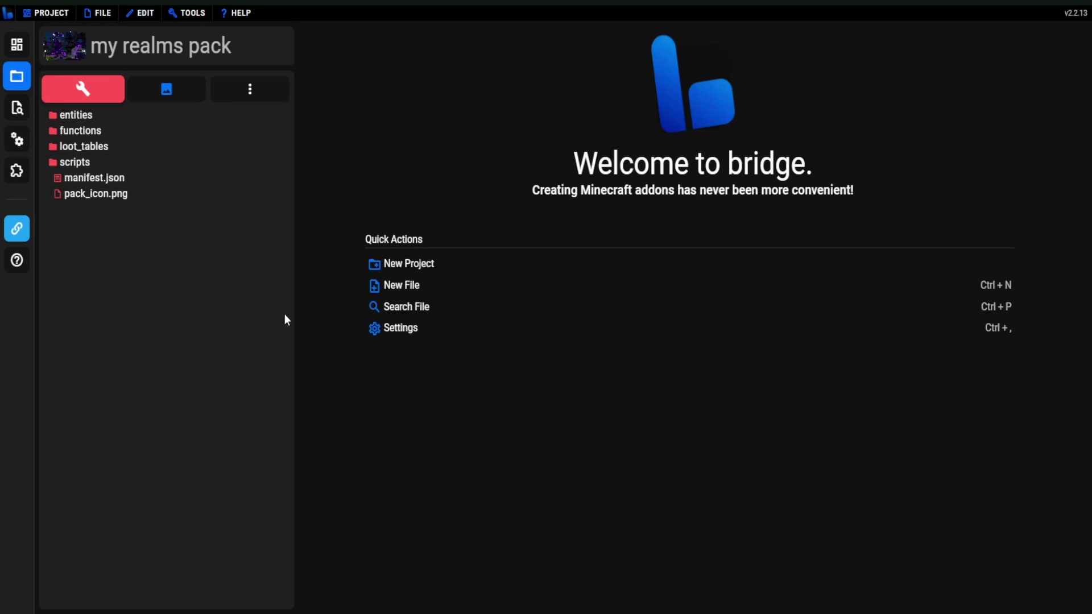
Create a new Function file from Simple Files named 'test'
left_click(402, 286)
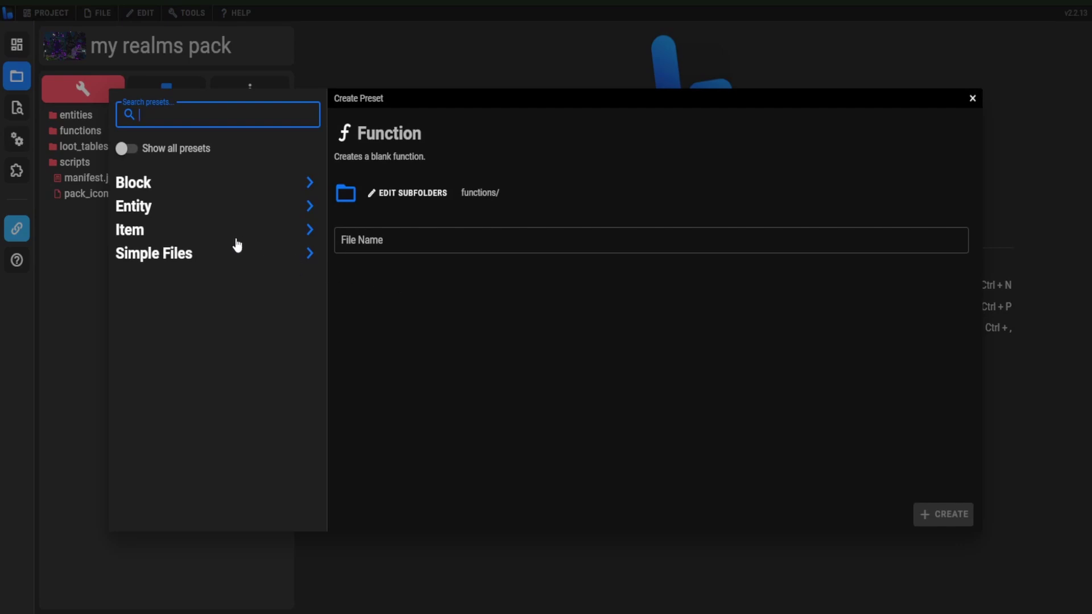
left_click(147, 256)
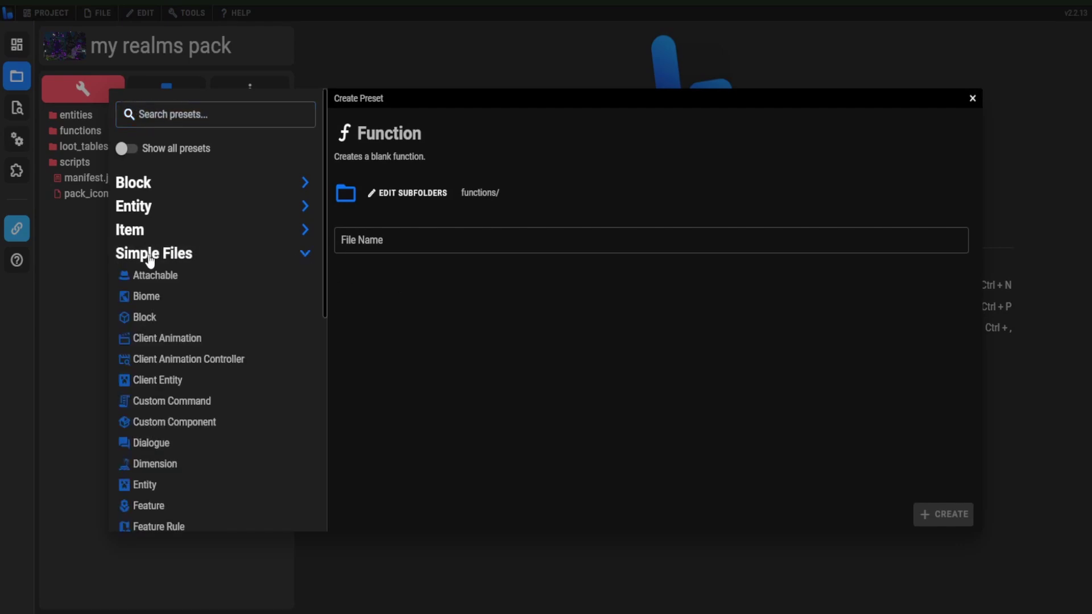
scroll(195, 273, "down", 5)
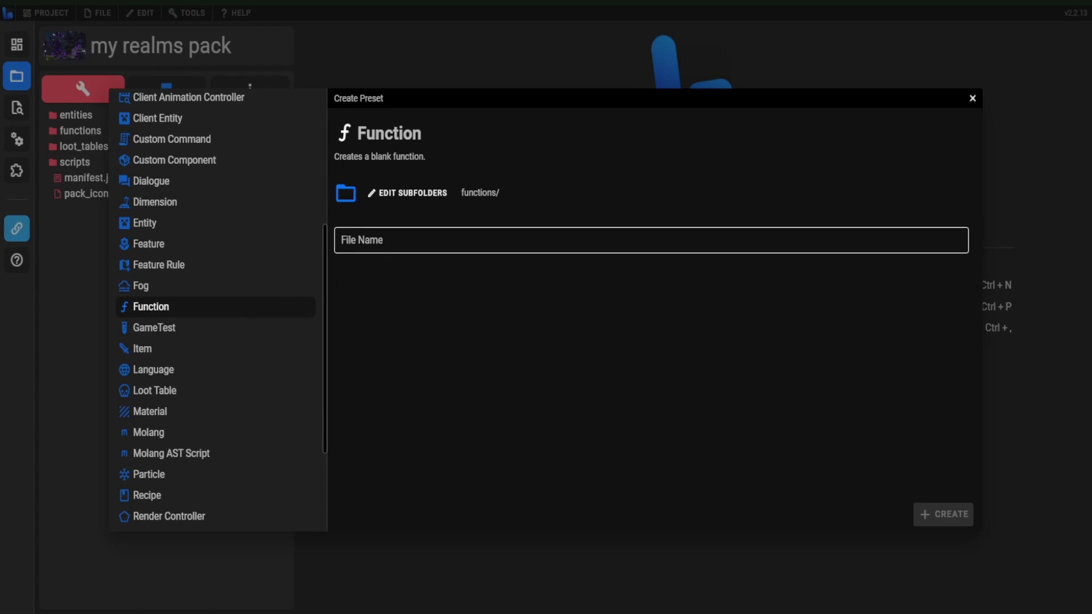
left_click(391, 241)
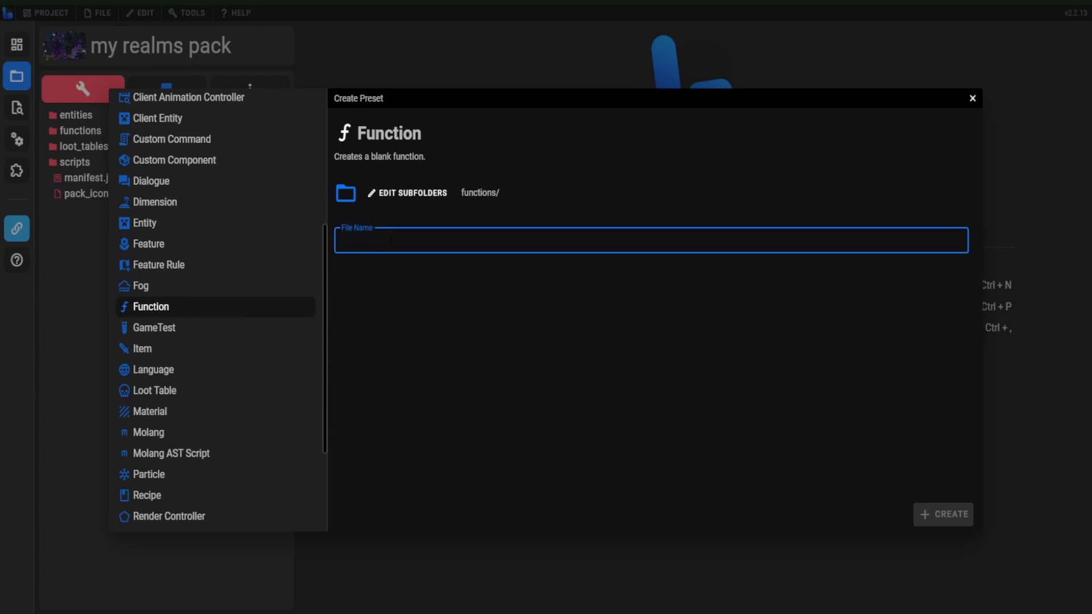
type("test")
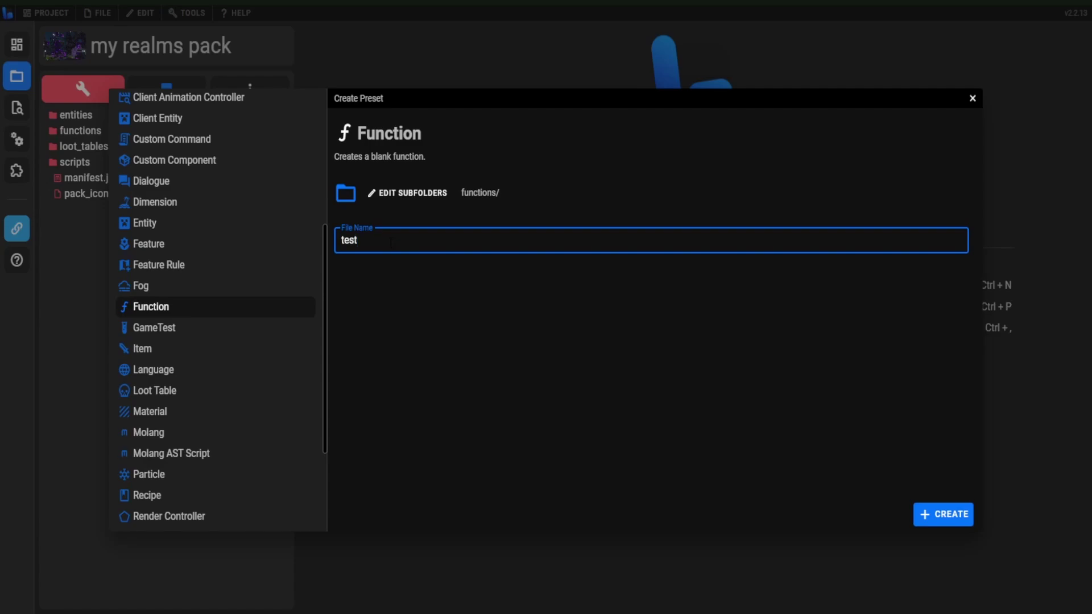
left_click(945, 522)
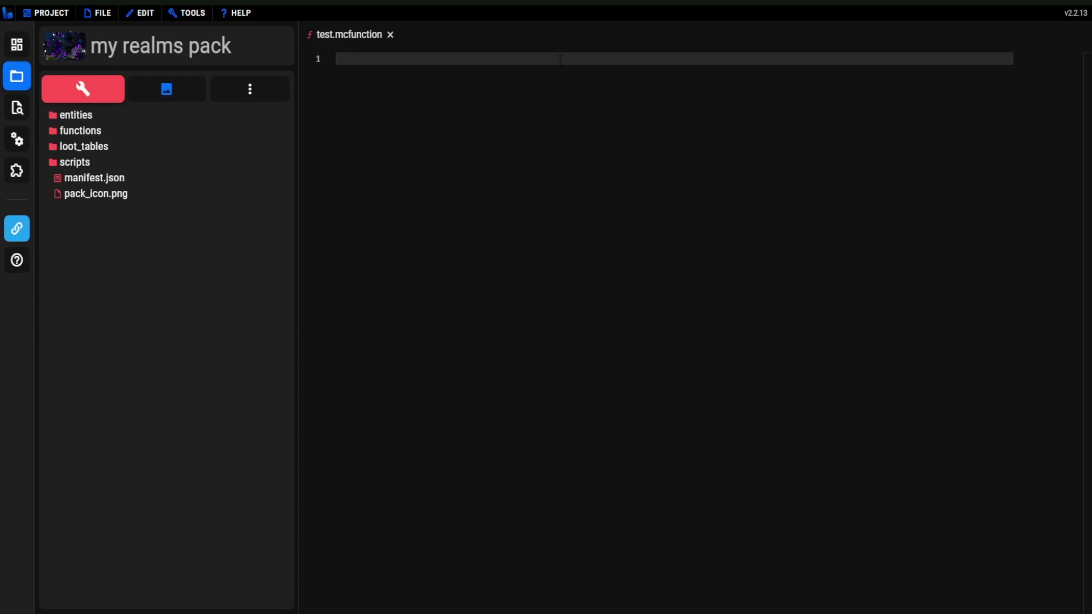
Write 'execute @s ~~~ say hi im running the test command' on line 1 and save
type("execut")
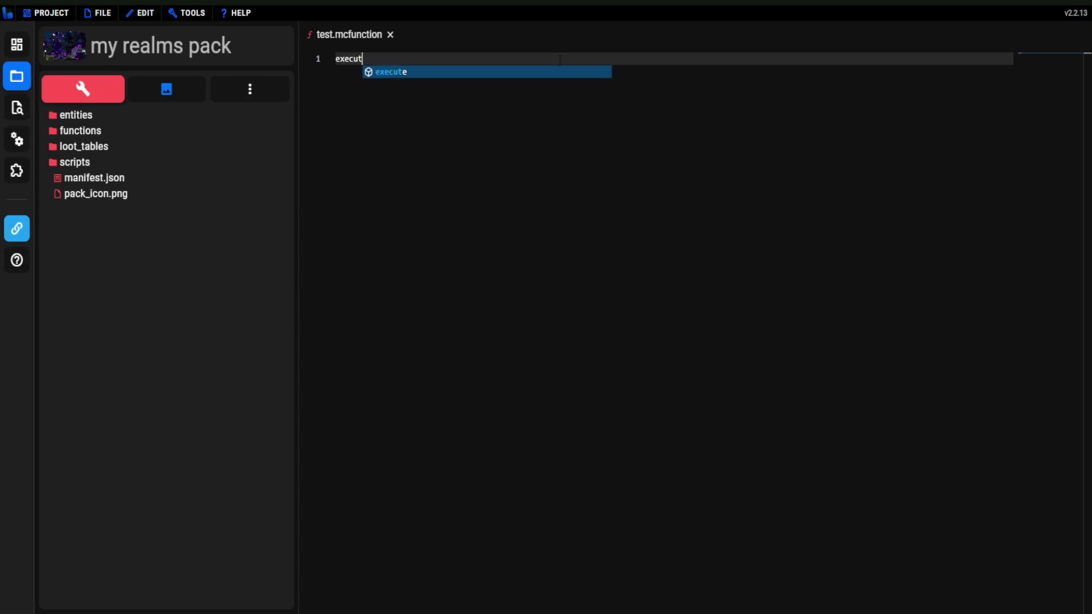
type("e")
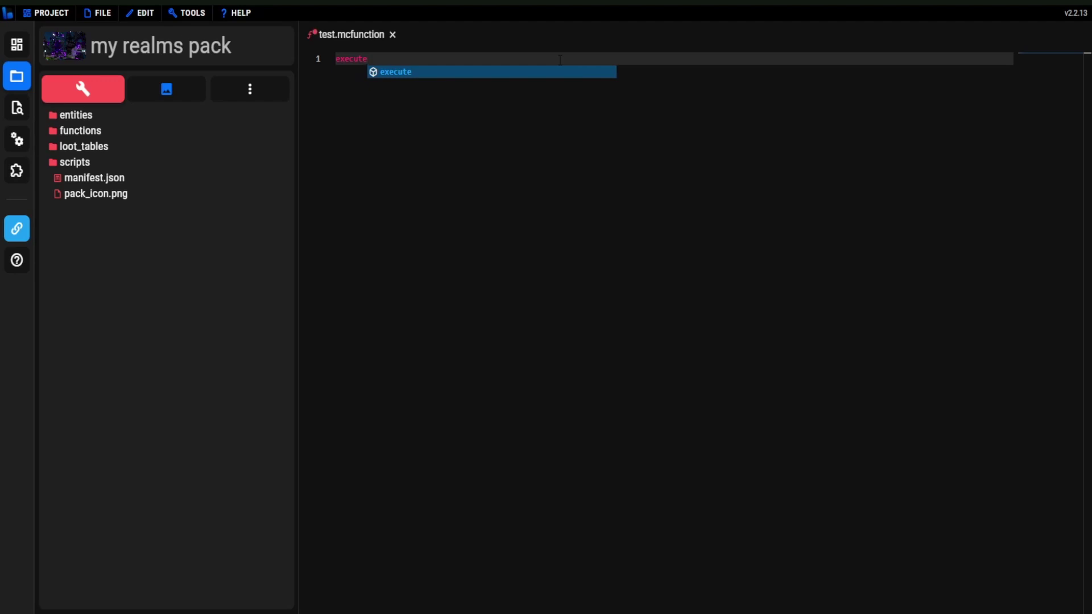
type(" @s")
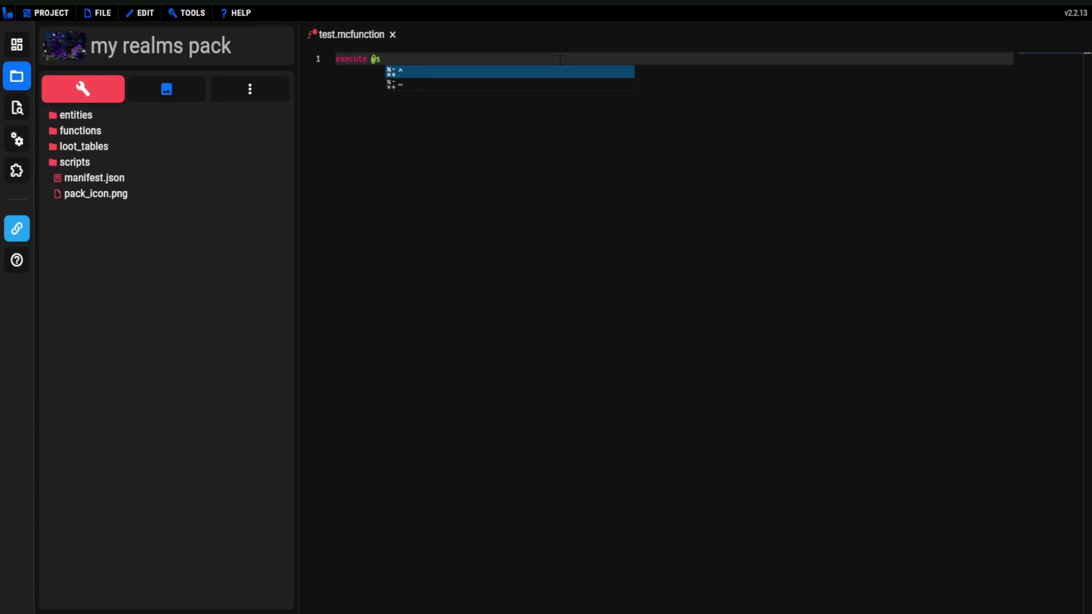
type(" ~~~ say h")
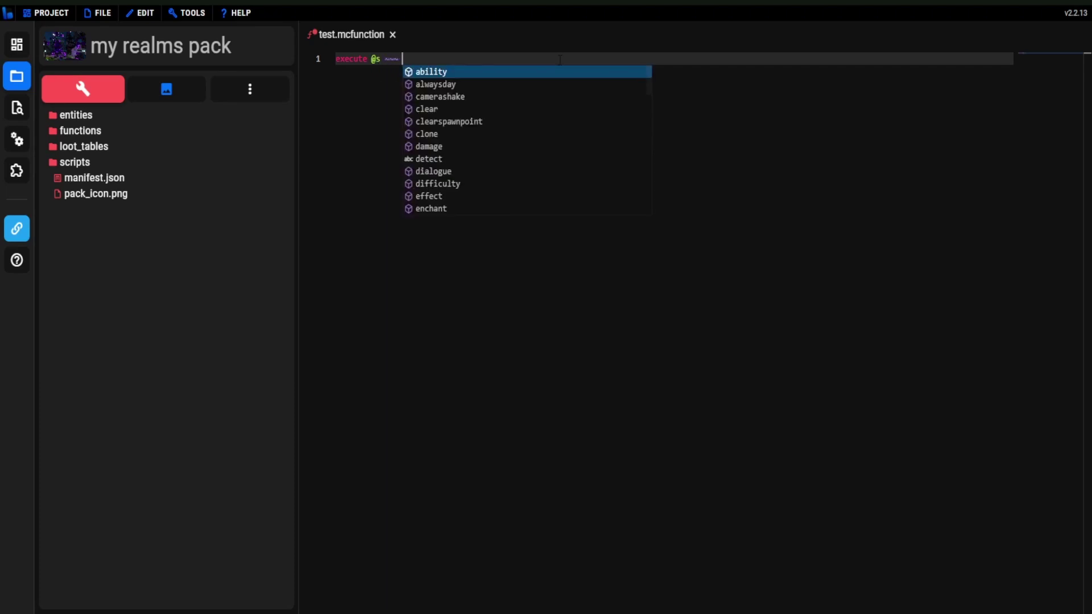
type("i ")
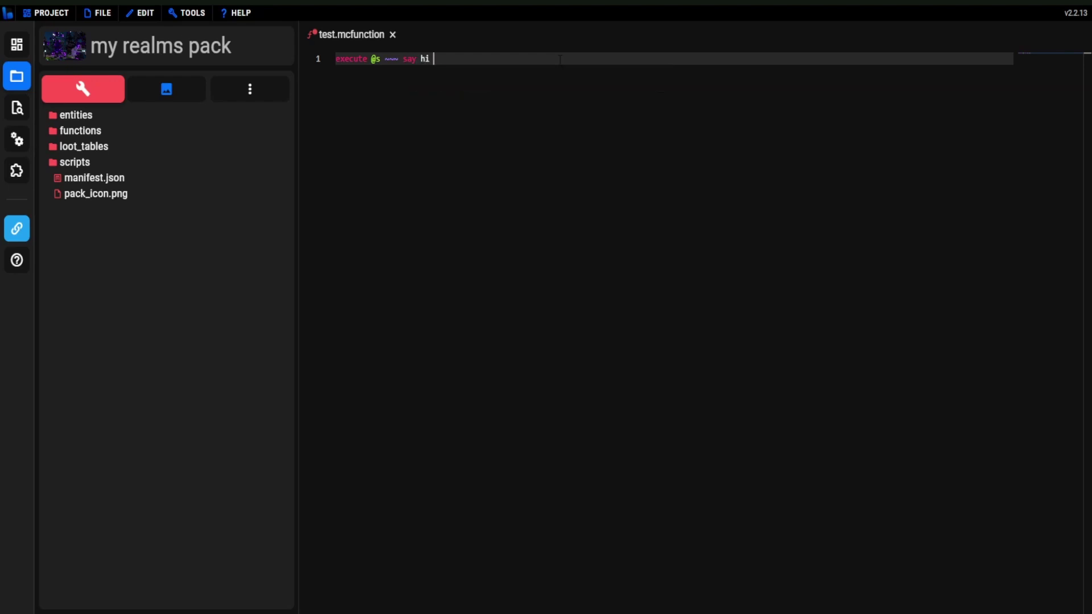
type("im running the test command")
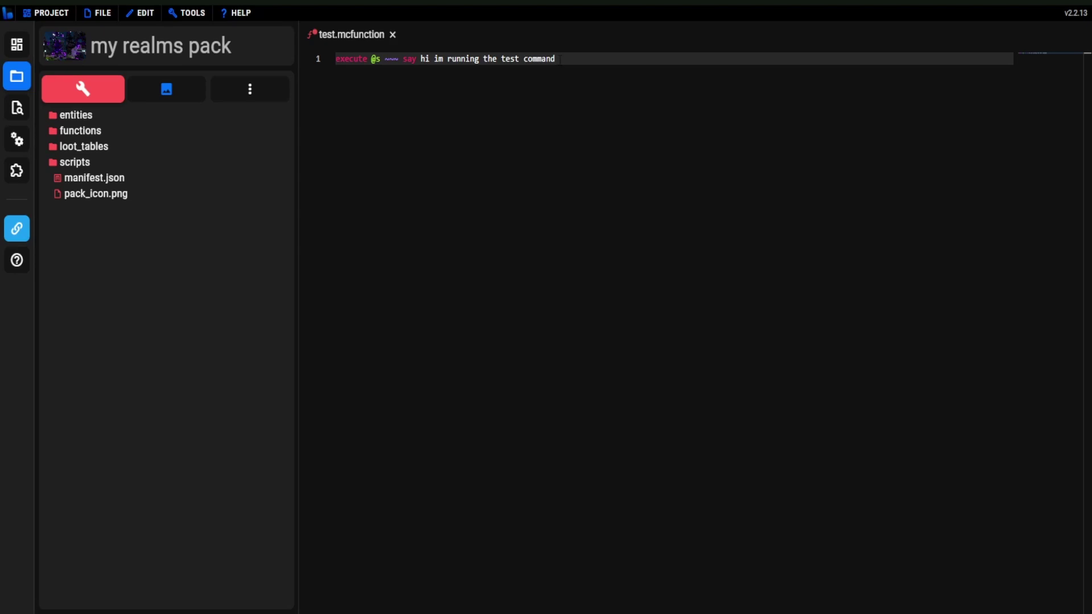
key("ctrl+s")
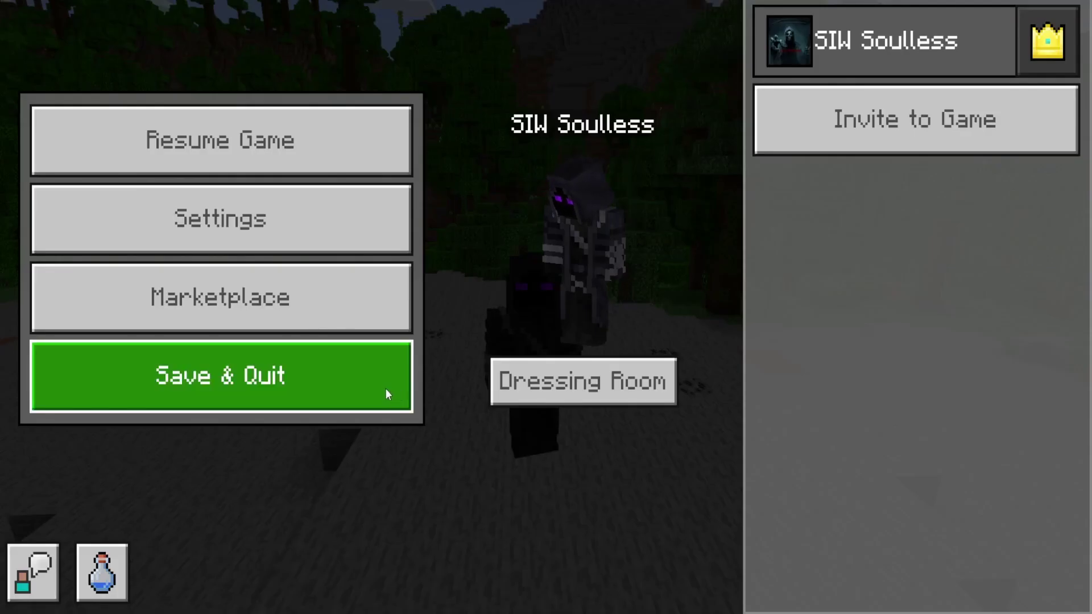
Save & Quit the world, then load 'my realm' again from the Worlds list
left_click(383, 392)
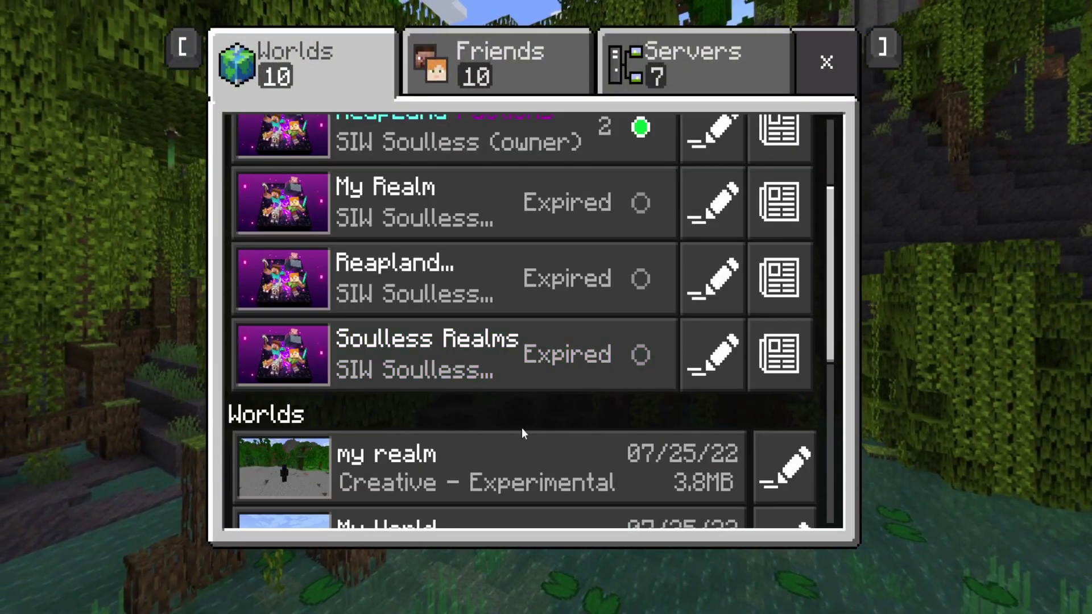
left_click(511, 456)
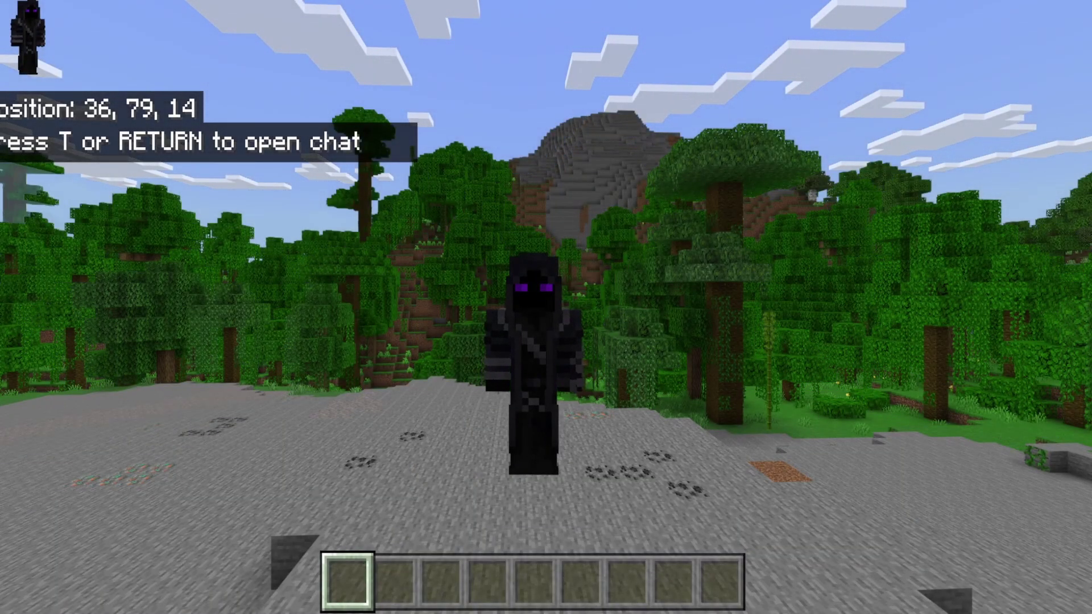
Run '/function test' in chat, using autocomplete for the command
key("slash")
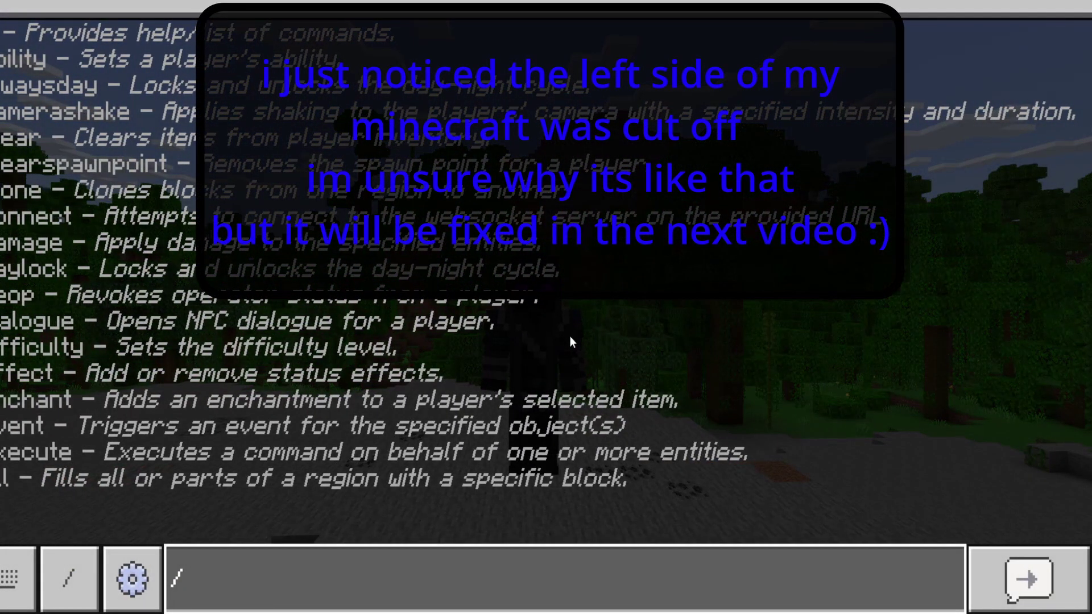
type("fun")
key("Tab")
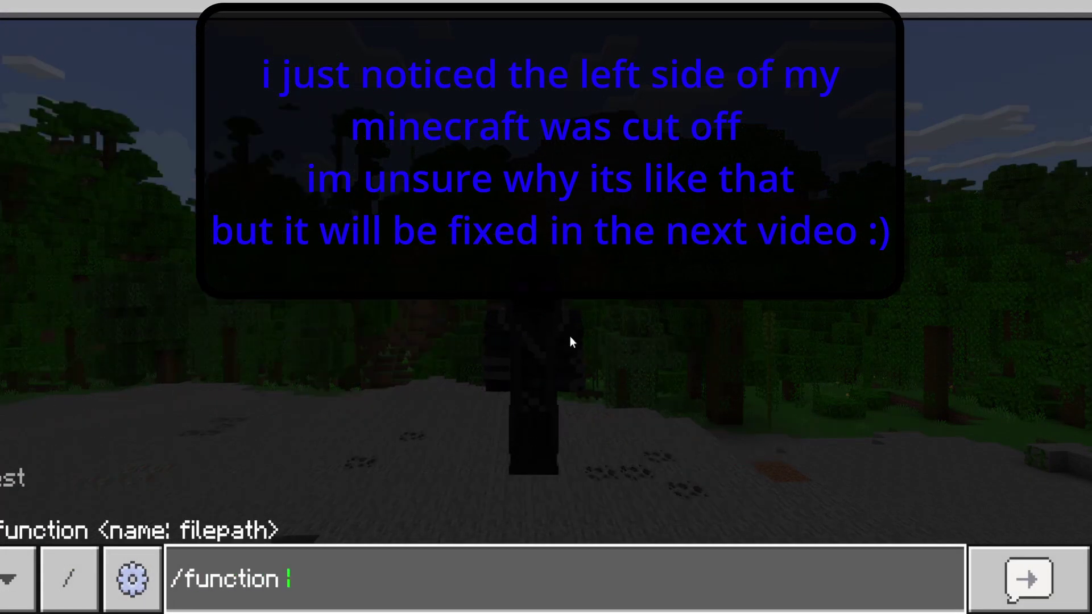
type("test")
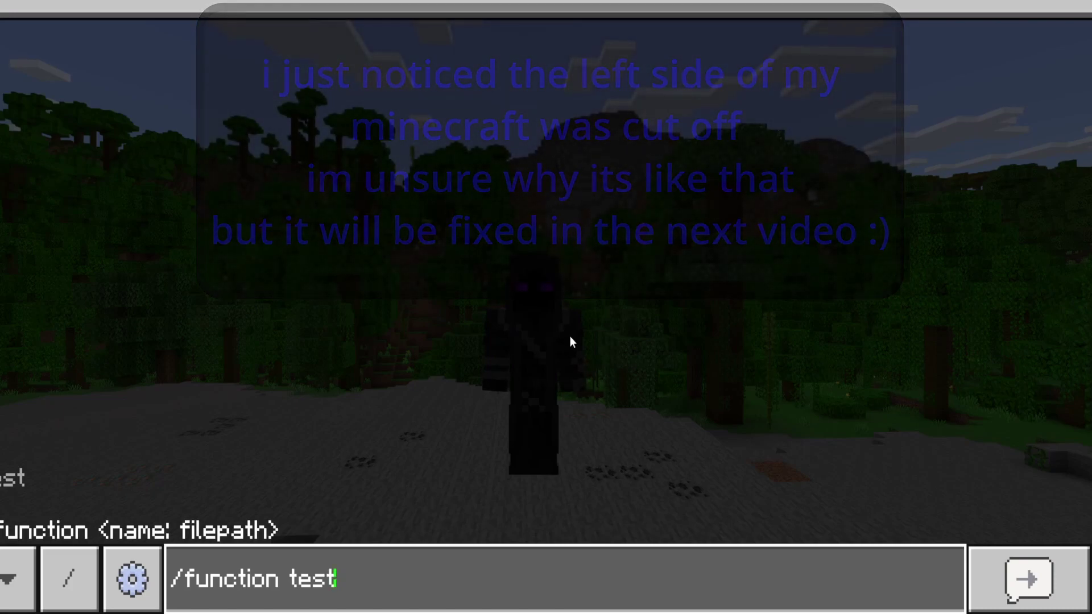
key("Return")
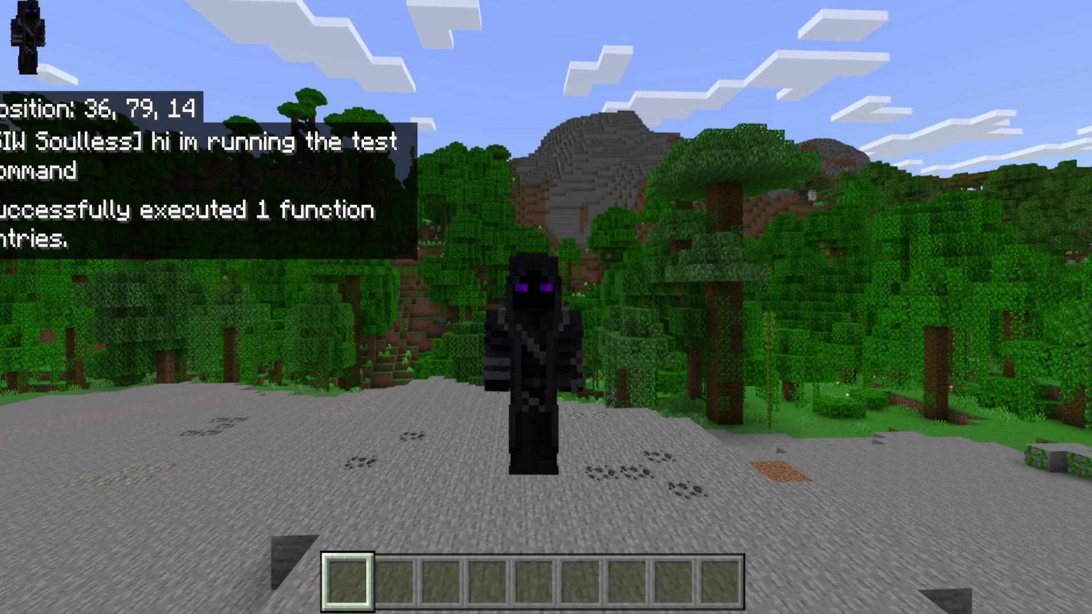
Add line 2 'execute @s ~~~ say this is the 2nd msg im sending' and save
key("Escape")
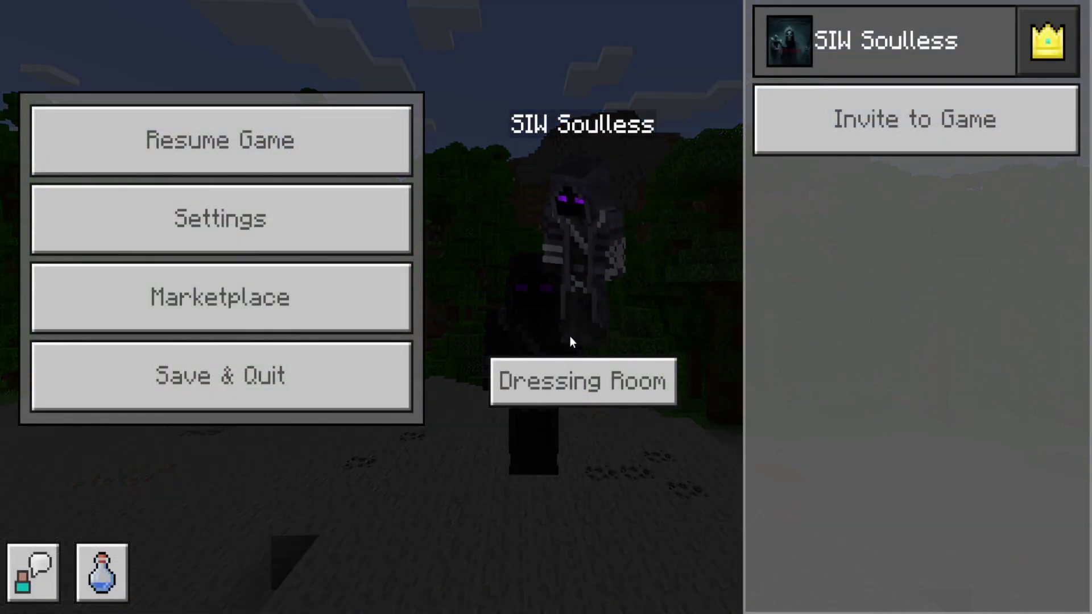
mouse_move(571, 611)
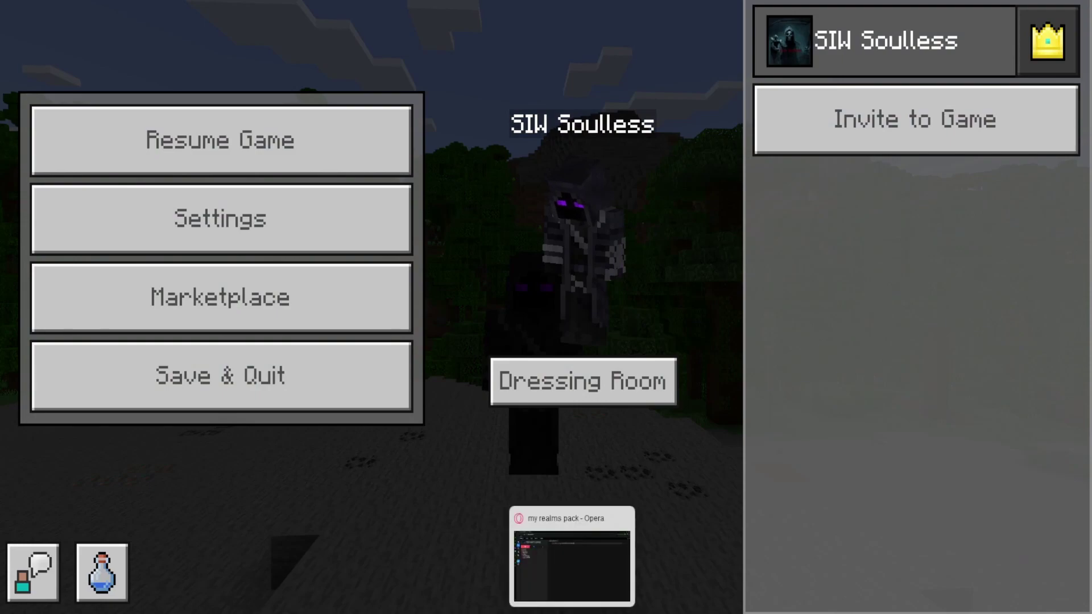
key("alt+Tab")
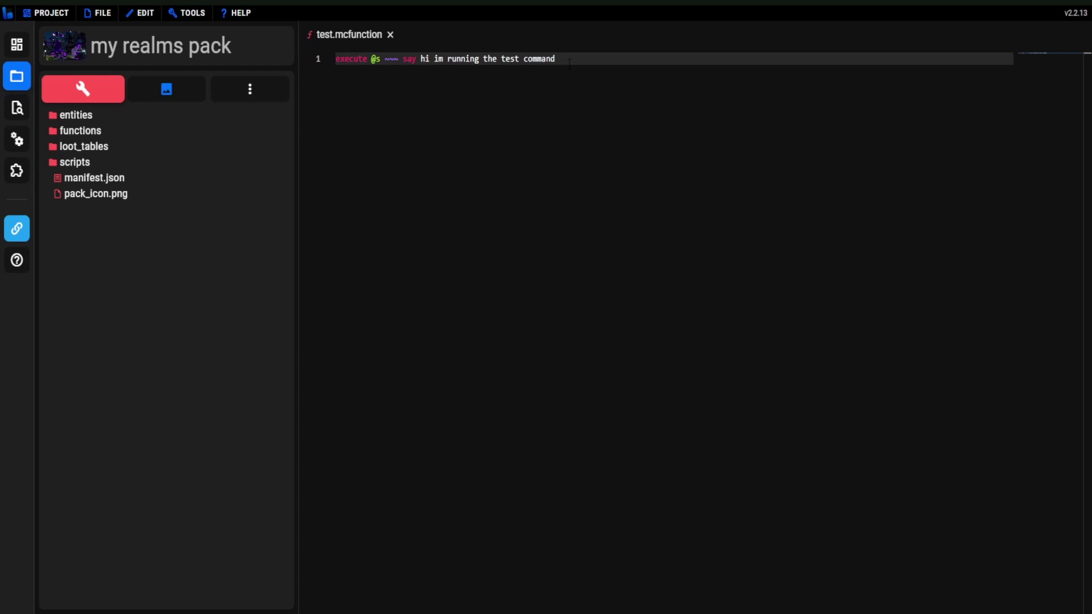
key("Return")
type("execute ")
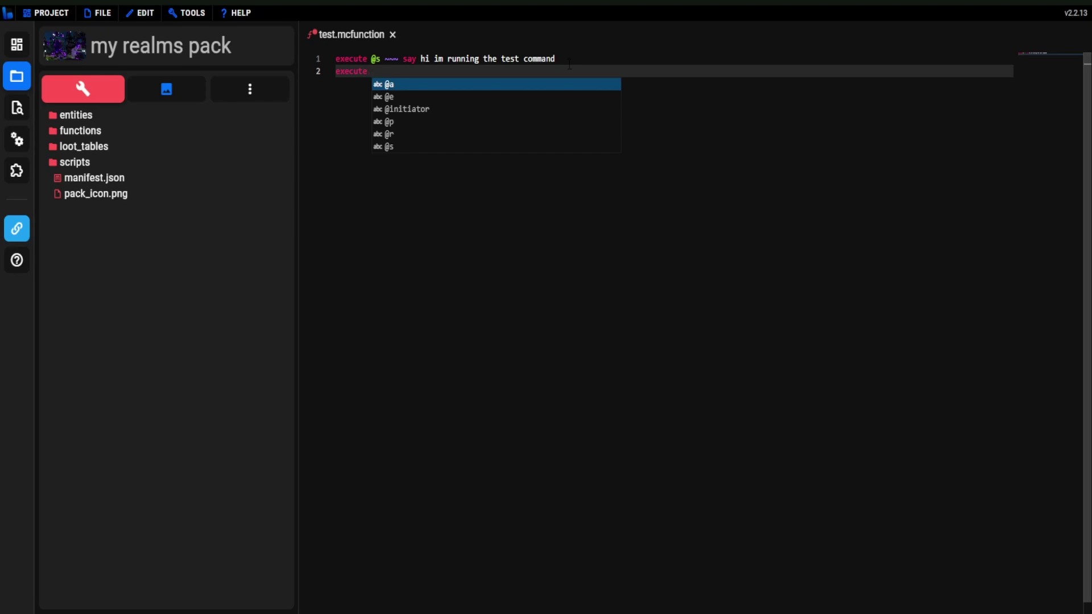
type("@s")
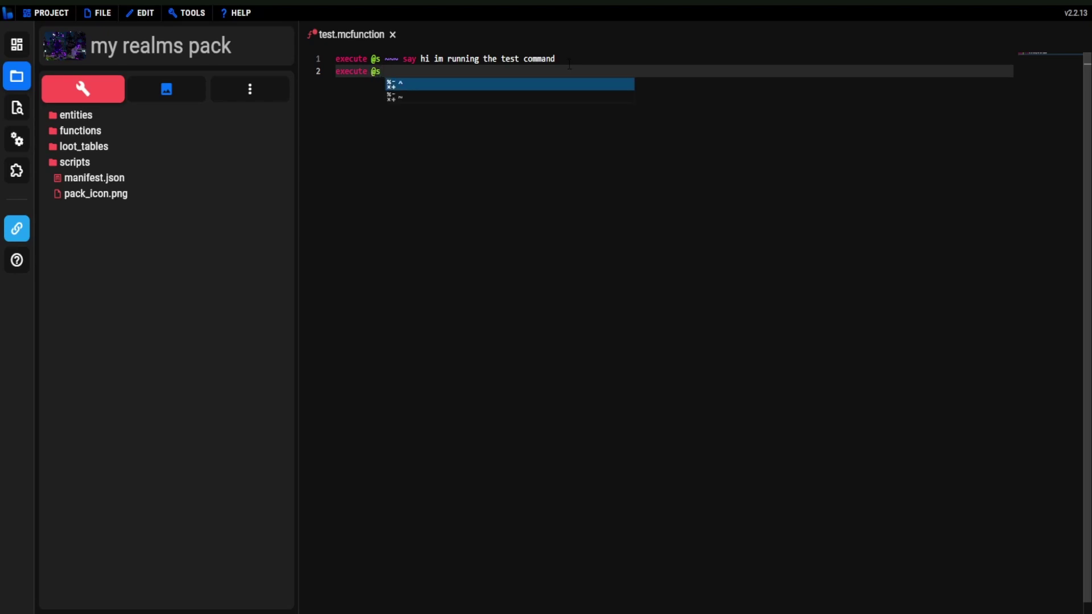
key("Escape")
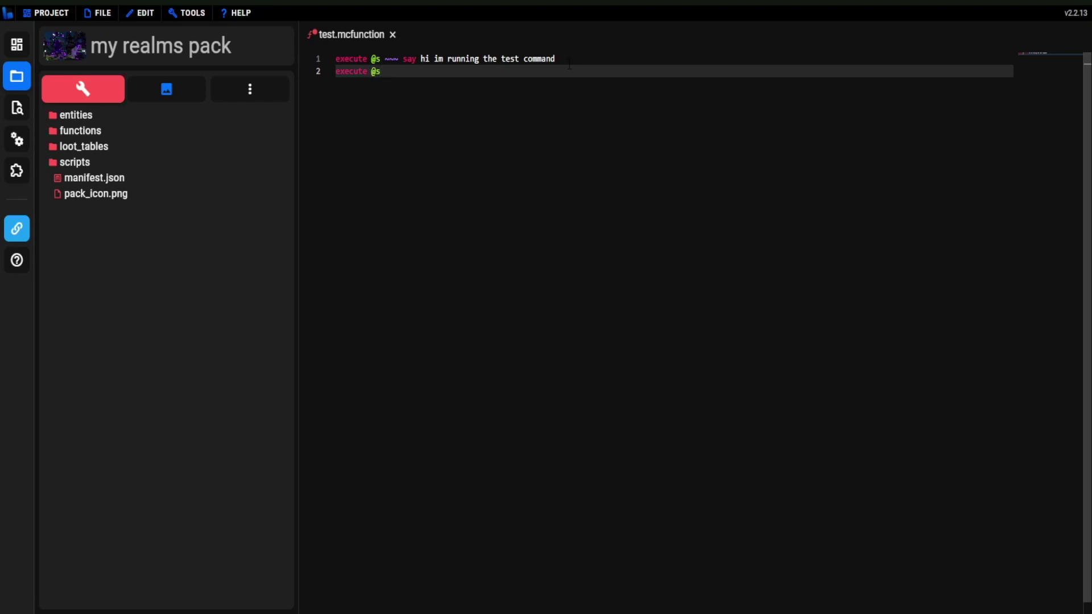
type("~~~ ")
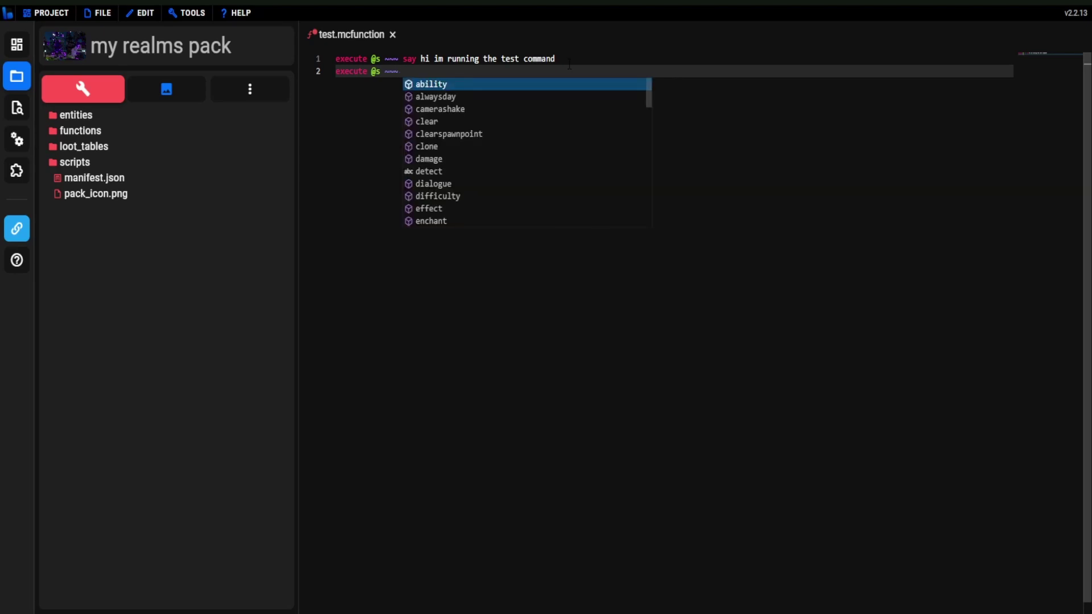
type("say ")
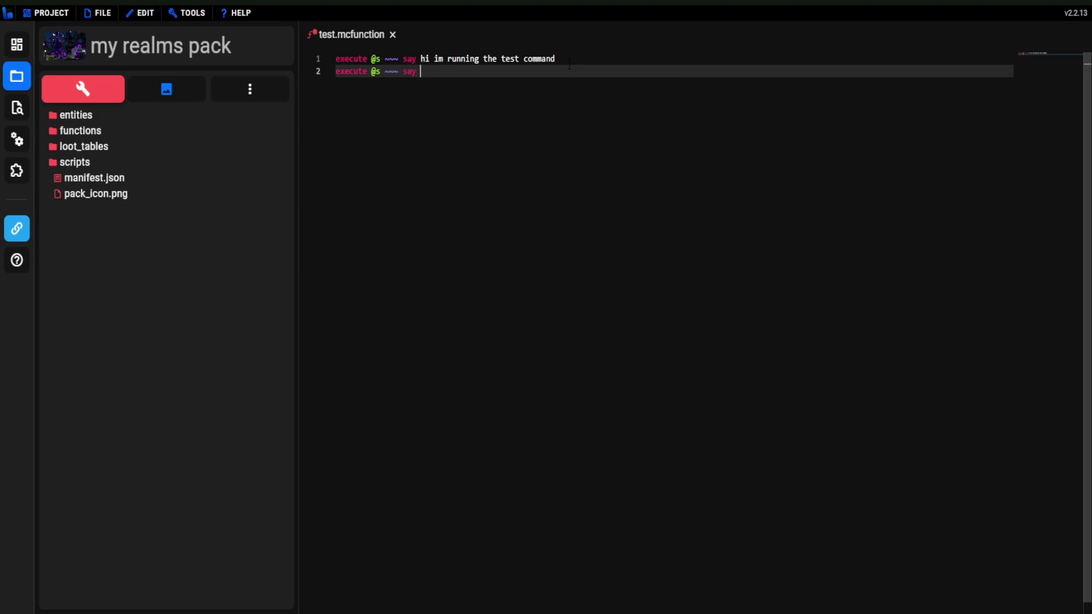
type("this is the 2nd msg im sending")
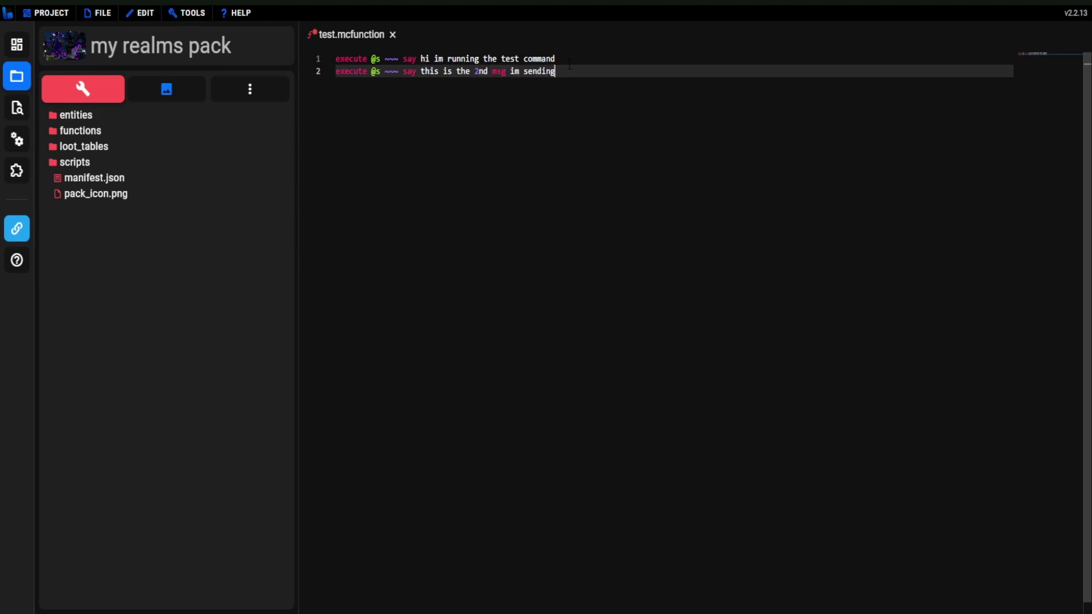
key("ctrl+s")
Duplicate line 2 onto line 3, changing '2nd' to '3rd', and save
left_click(569, 63)
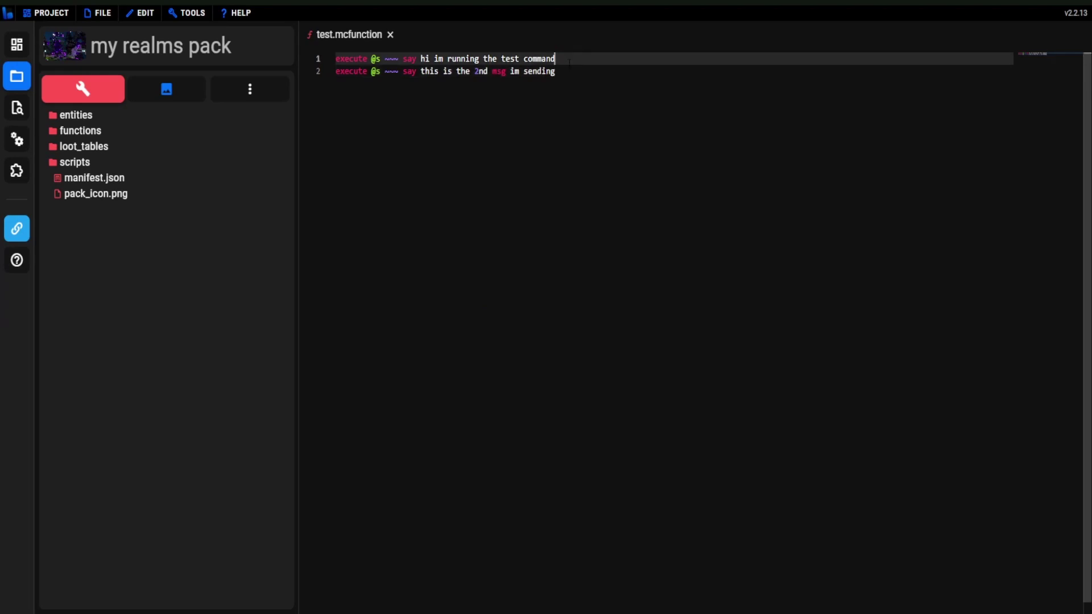
left_click(569, 71)
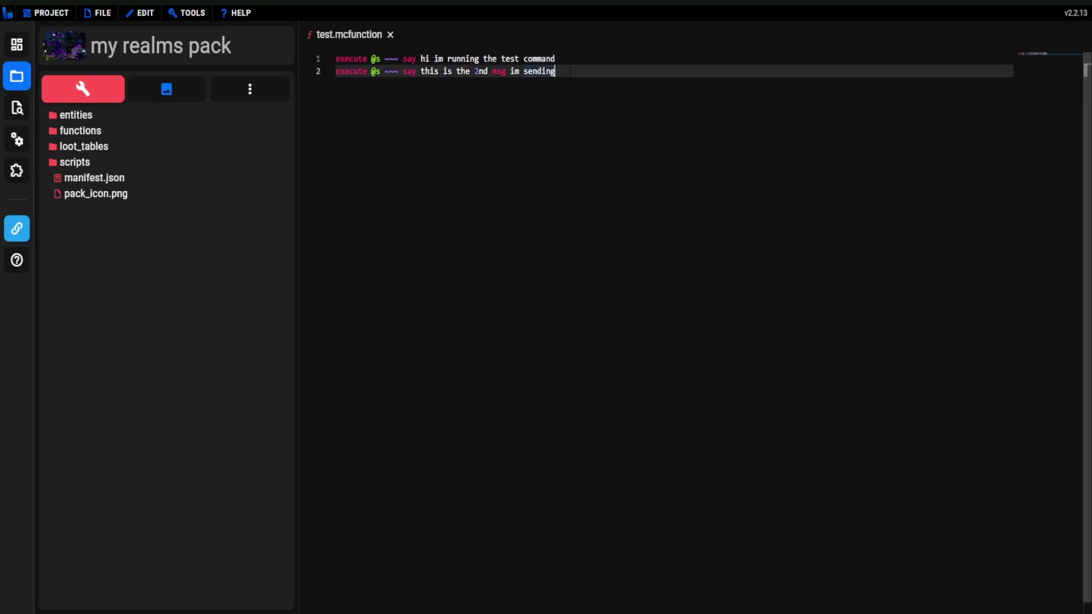
left_click_drag(569, 71, 328, 72)
key("ctrl+c")
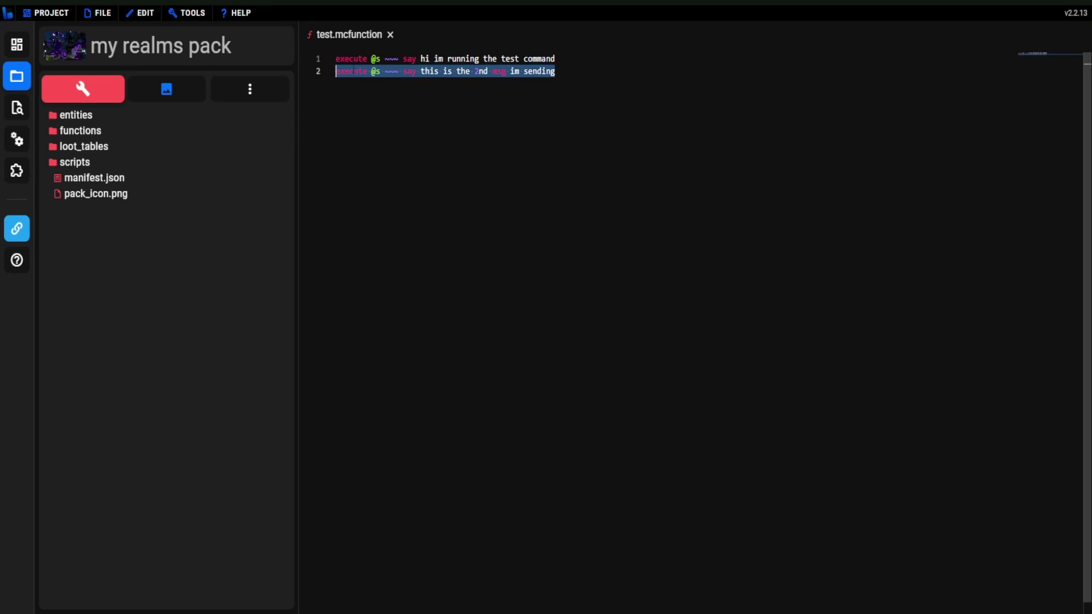
key("End")
key("Return")
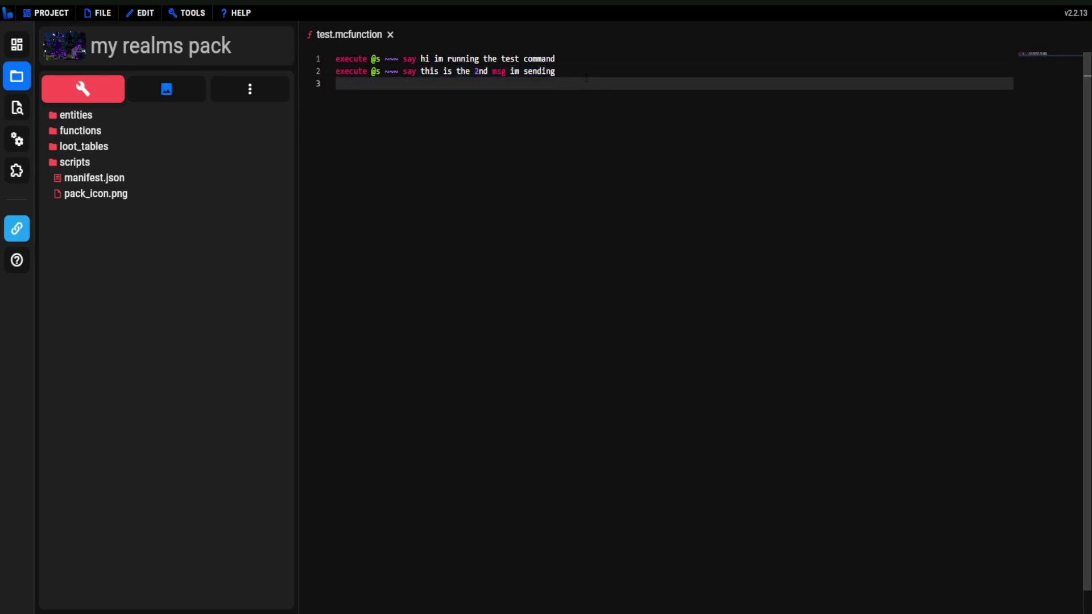
key("ctrl+v")
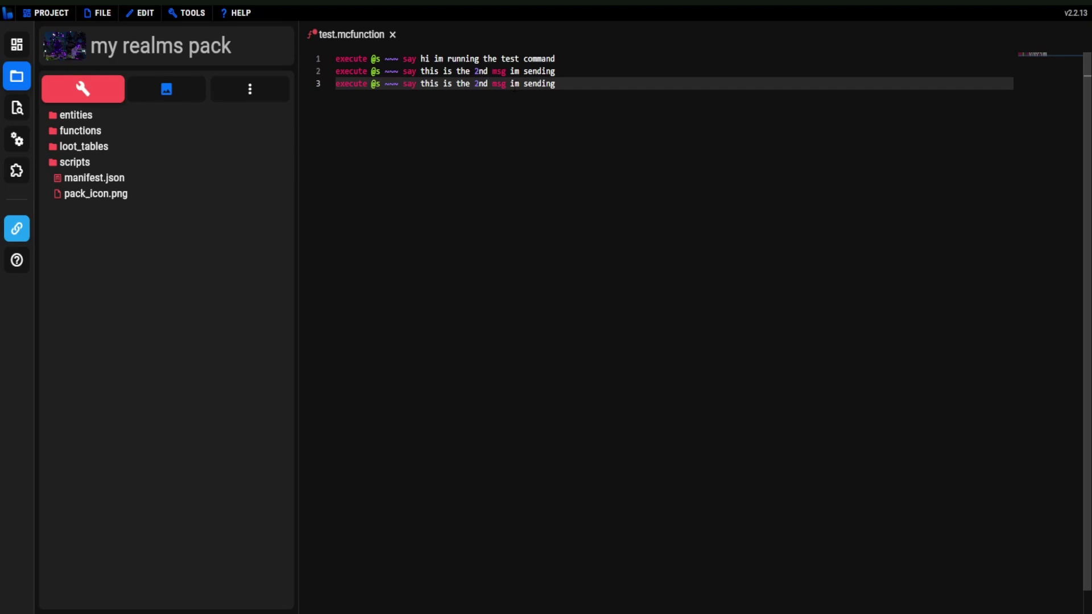
key("Right")
key("BackSpace")
key("BackSpace")
key("BackSpace")
type("3rd")
key("ctrl+s")
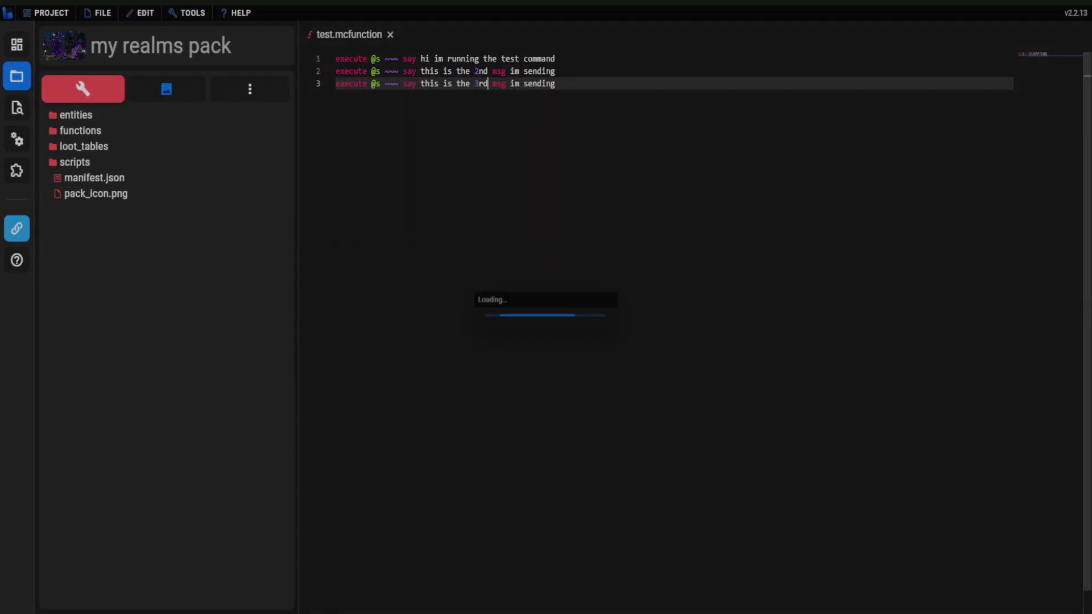
Resume the Minecraft game and run /reload
left_click(648, 554)
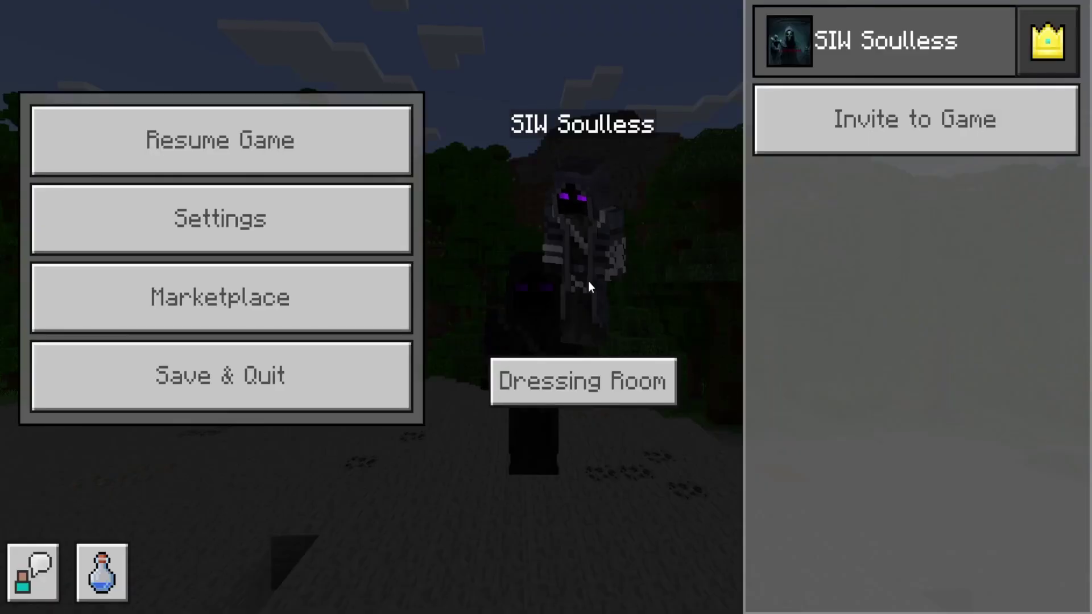
key("Escape")
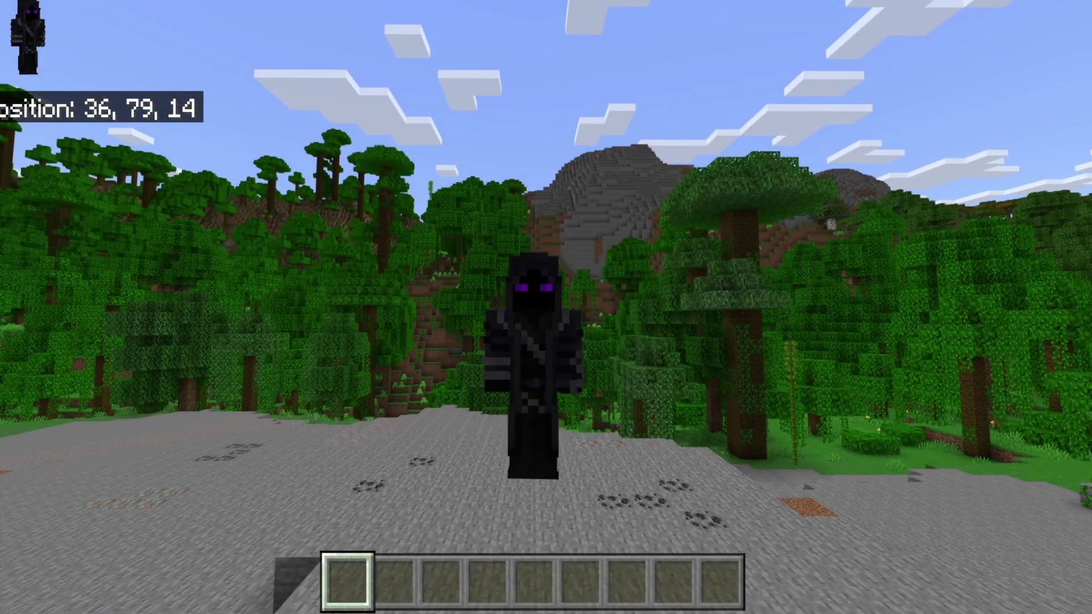
key("slash")
type("reload")
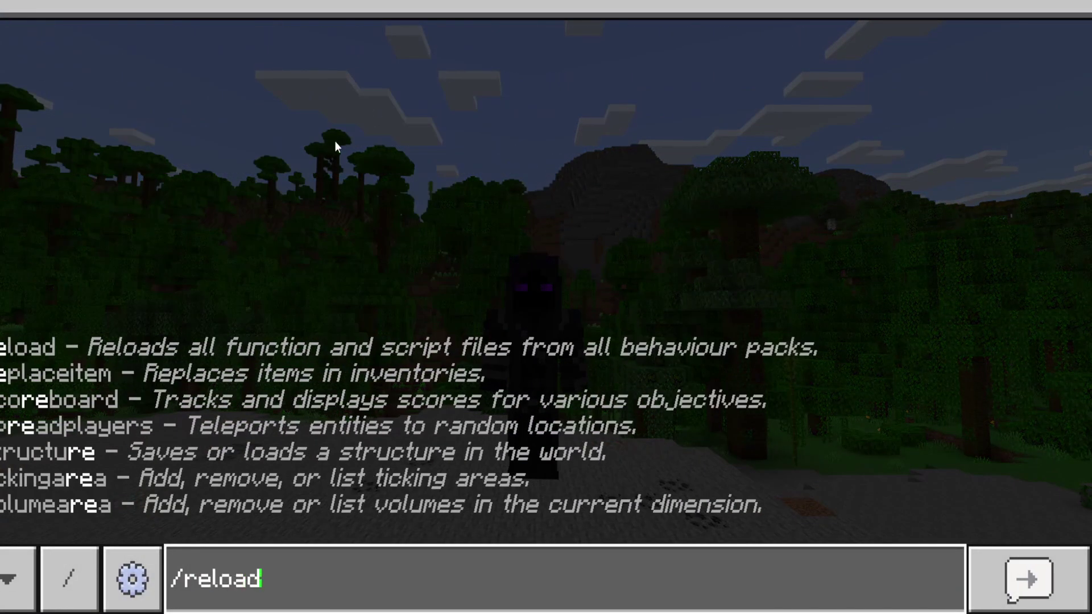
key("Return")
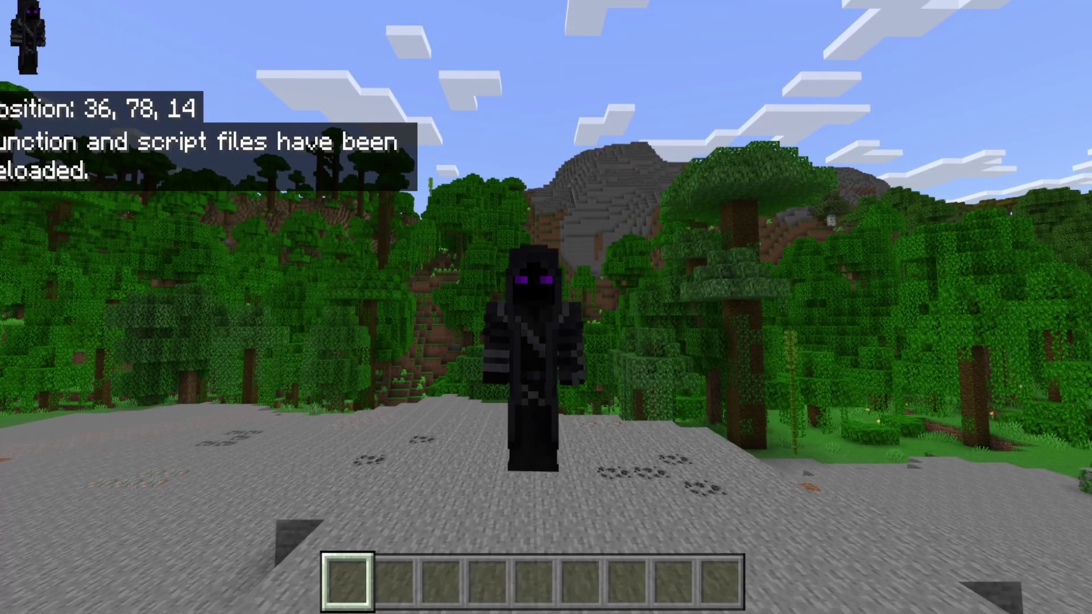
Run '/function test' and read the three messages in the chat history
key("slash")
type("function test")
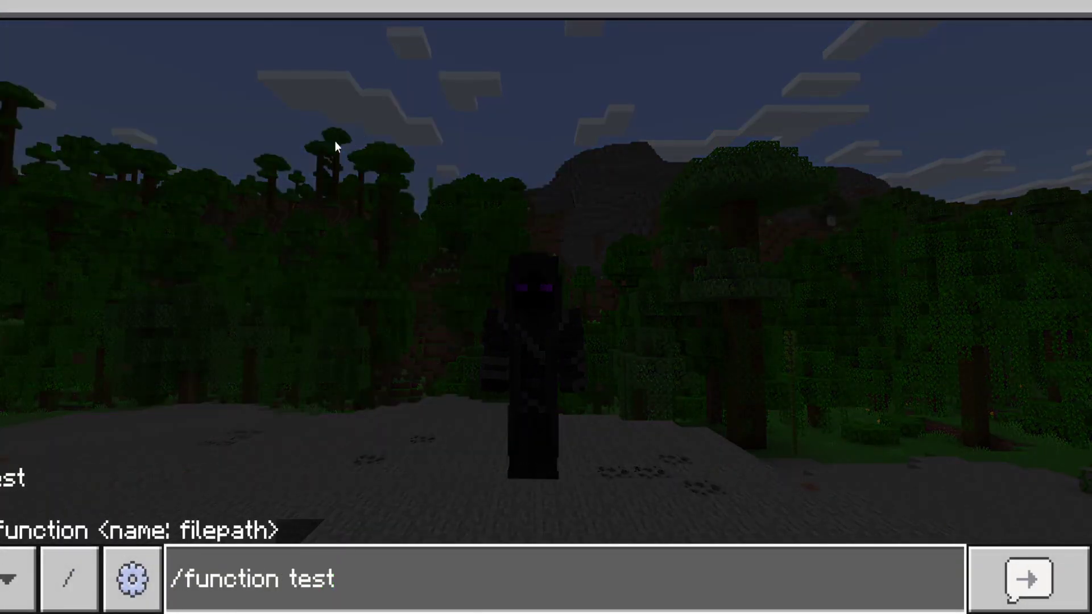
key("Return")
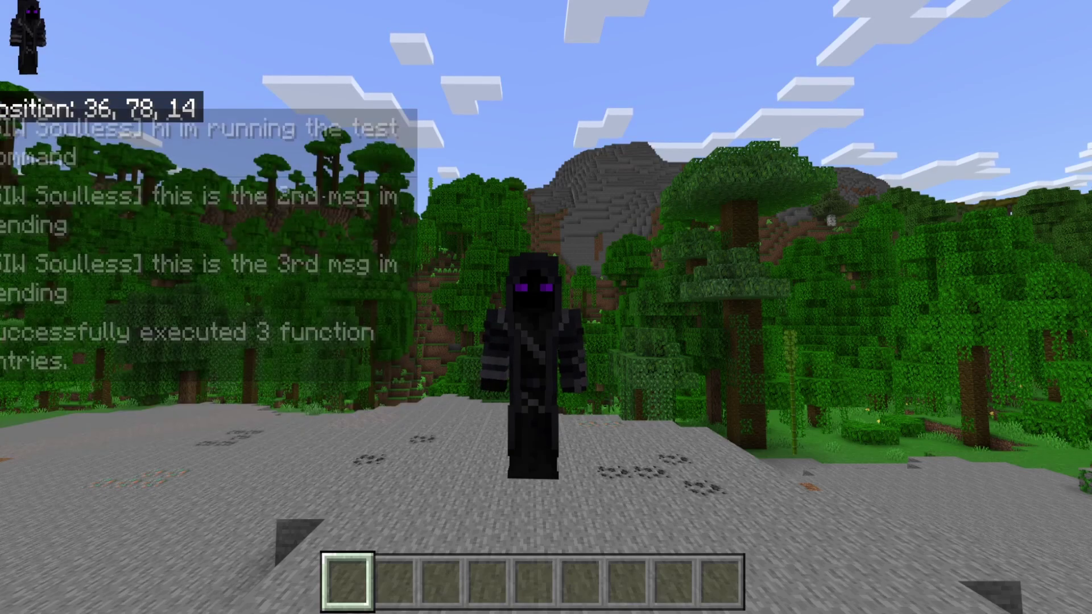
key("slash")
key("BackSpace")
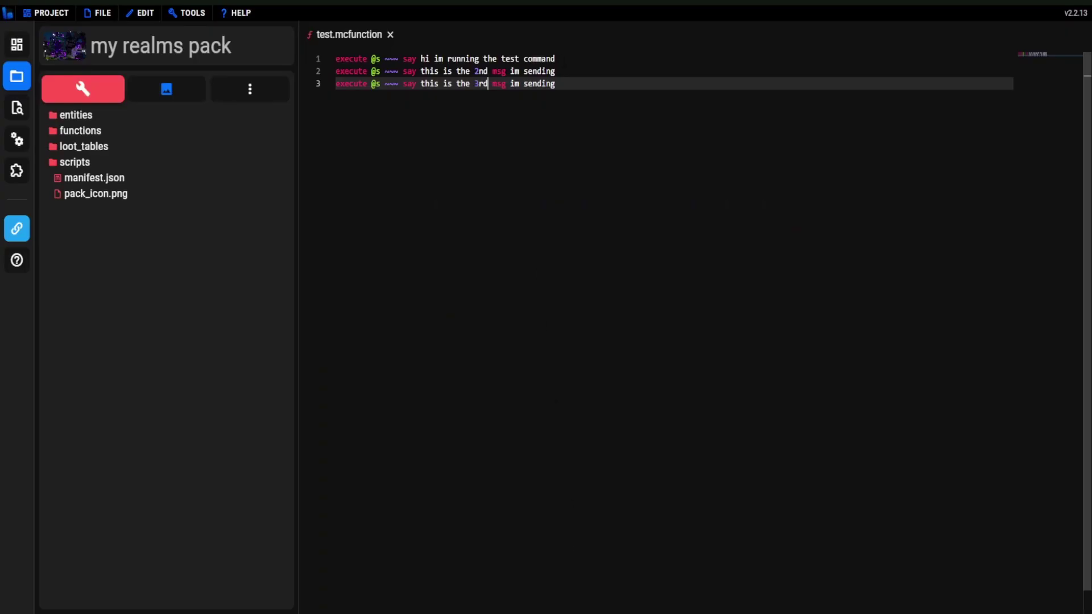
left_click_drag(555, 58, 420, 59)
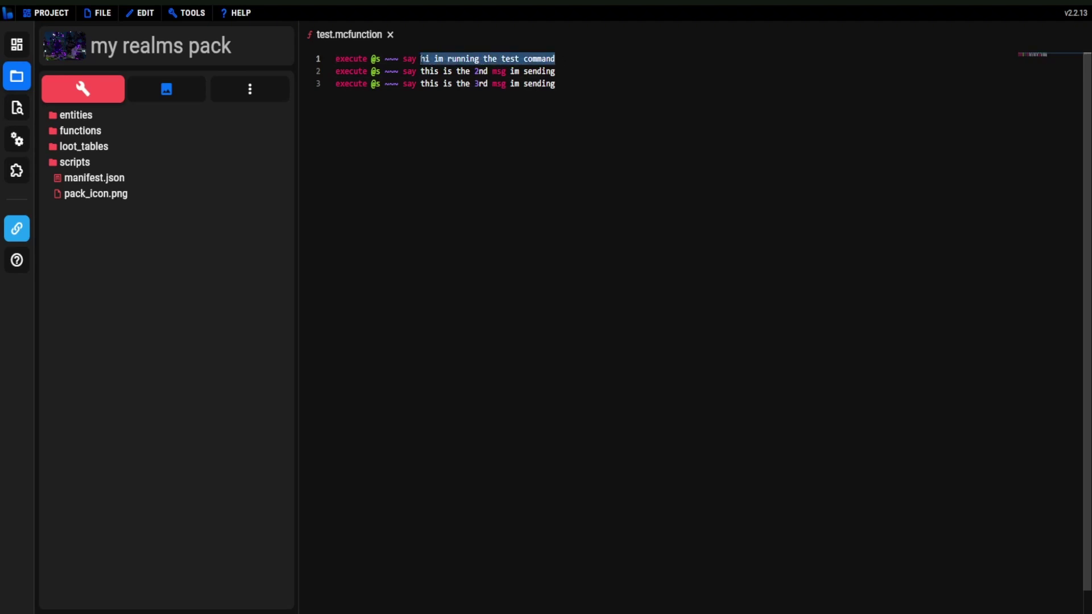
left_click_drag(555, 72, 420, 71)
left_click_drag(554, 84, 420, 83)
left_click(569, 59)
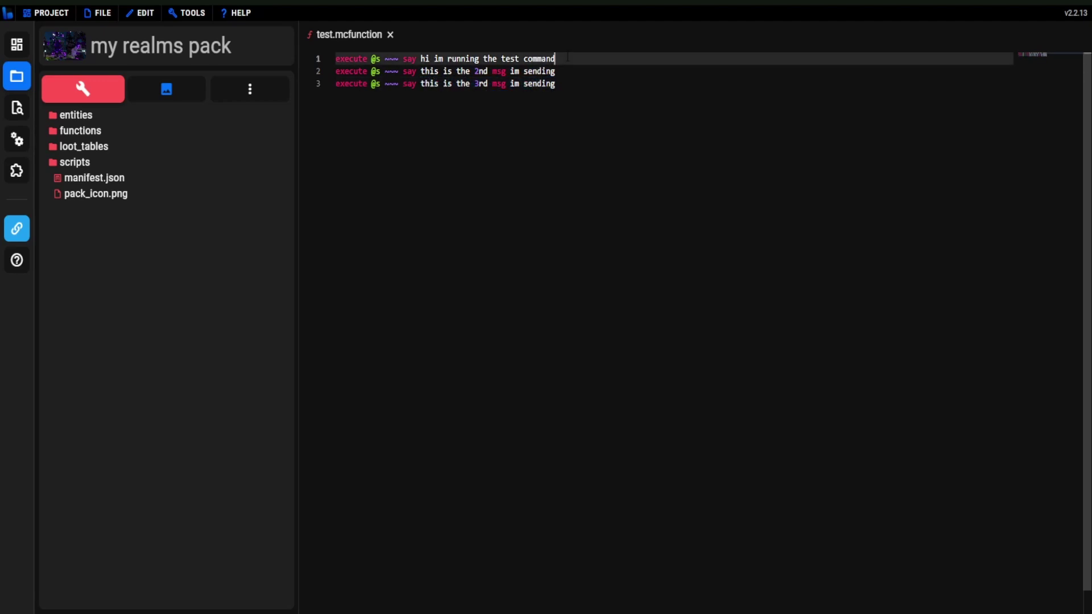
left_click(567, 71)
left_click(563, 83)
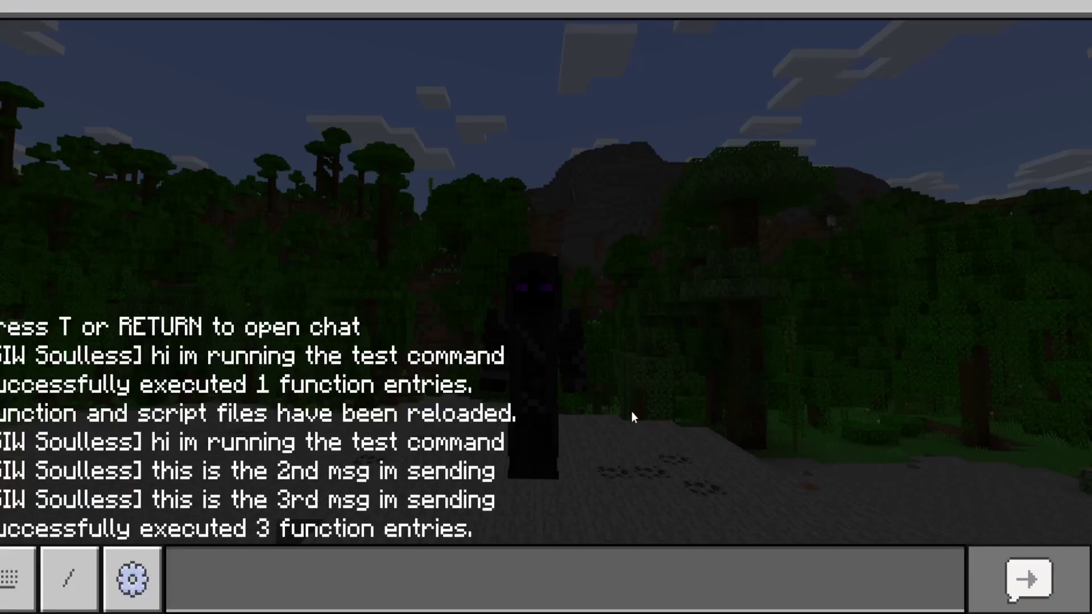
Dismiss the Minecraft chat bar after the three test messages appear, returning to gameplay
key("Escape")
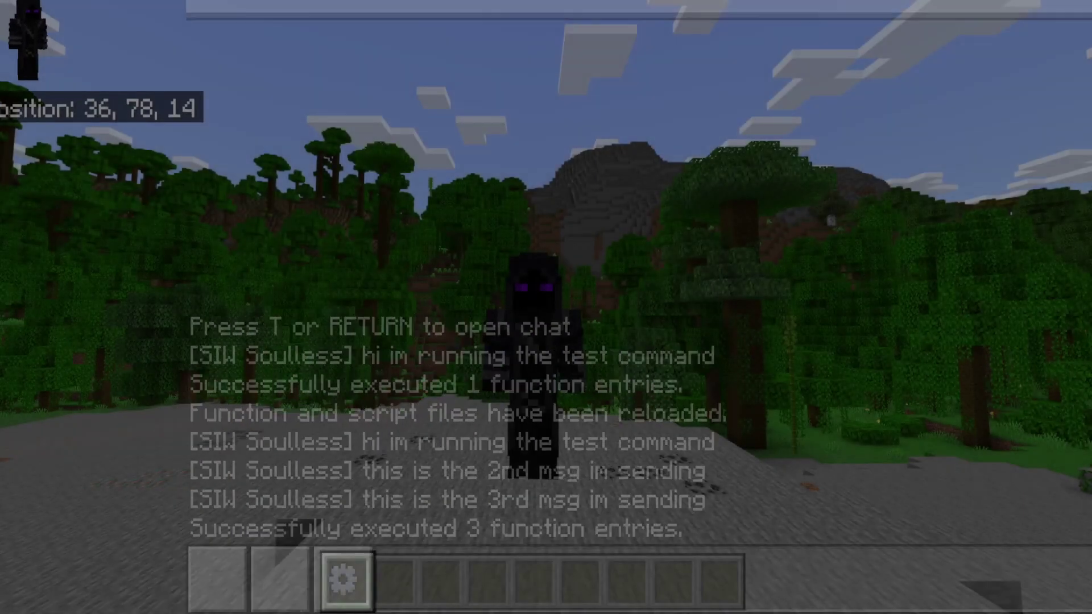